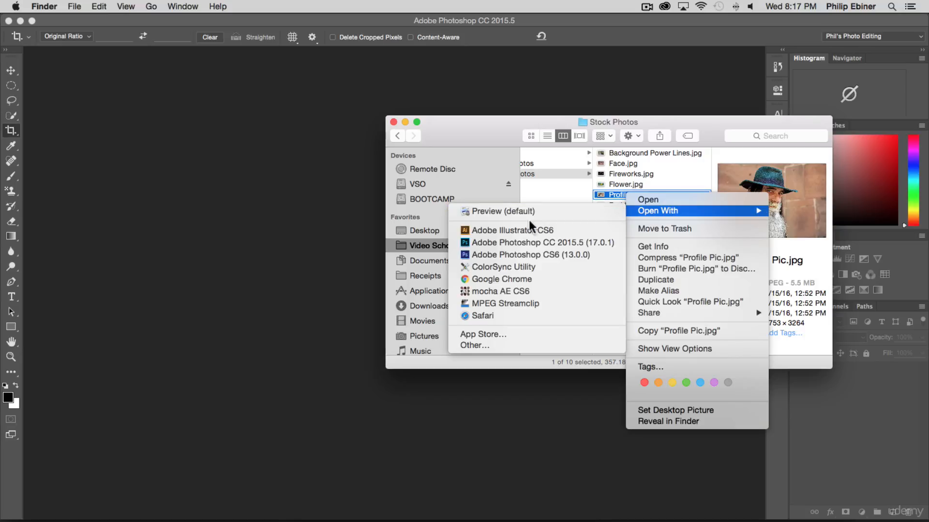
Step: Open Profile Pic.jpg in Adobe Photoshop CC 2015.5 and set the image zoom to 22%
left_click(525, 240)
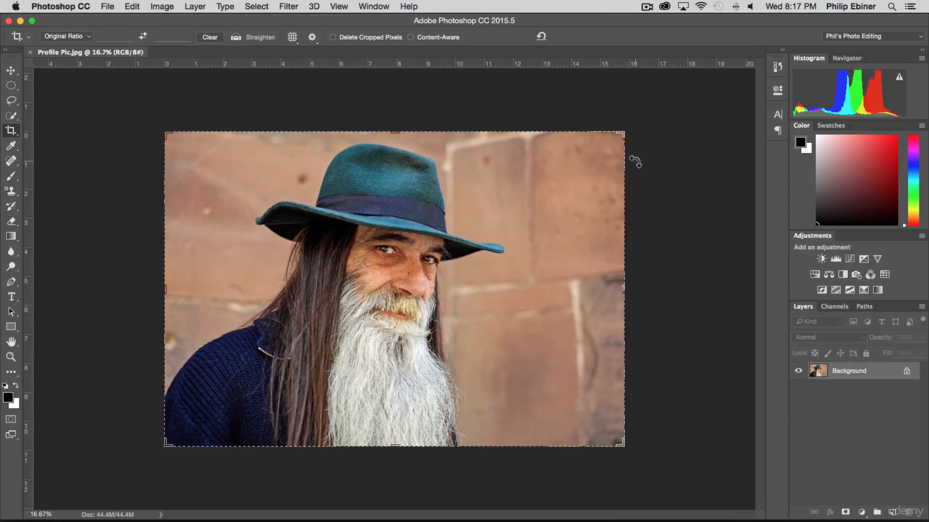
key("super+a")
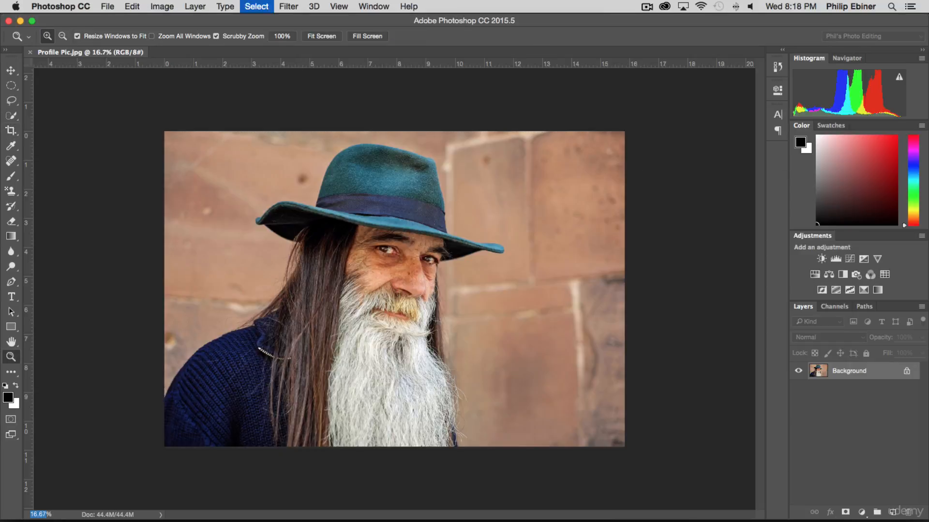
type("20")
key("Return")
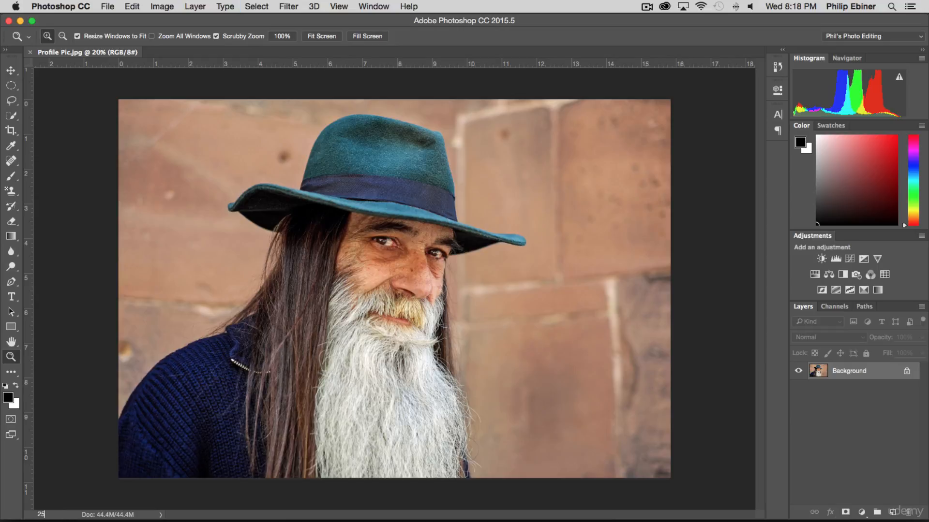
key("Return")
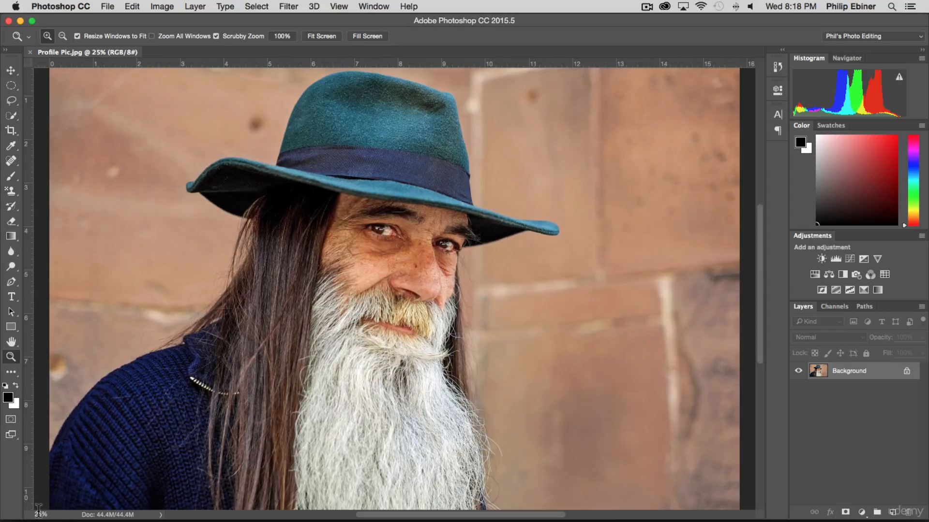
type("22")
key("Return")
Step: Review the tool variants available in the Marquee, Lasso and Quick Selection groups
left_click(10, 70)
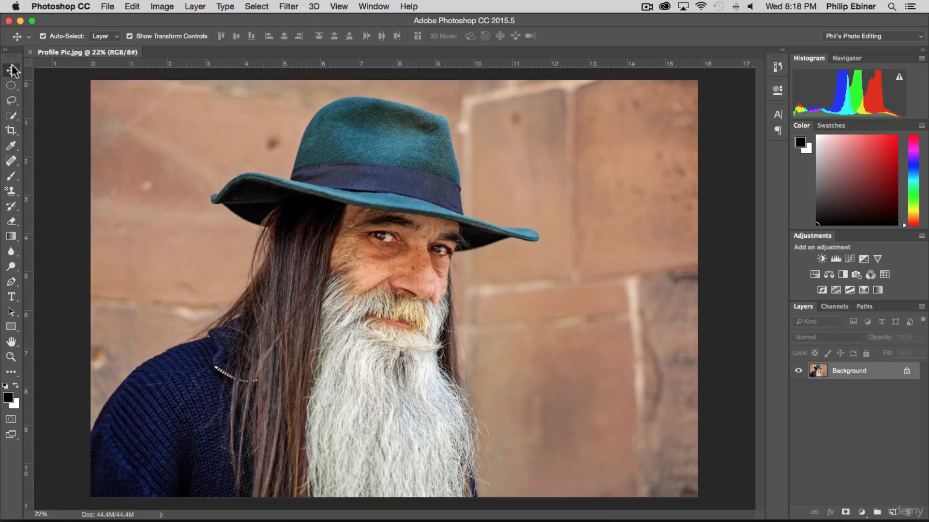
left_click(10, 88)
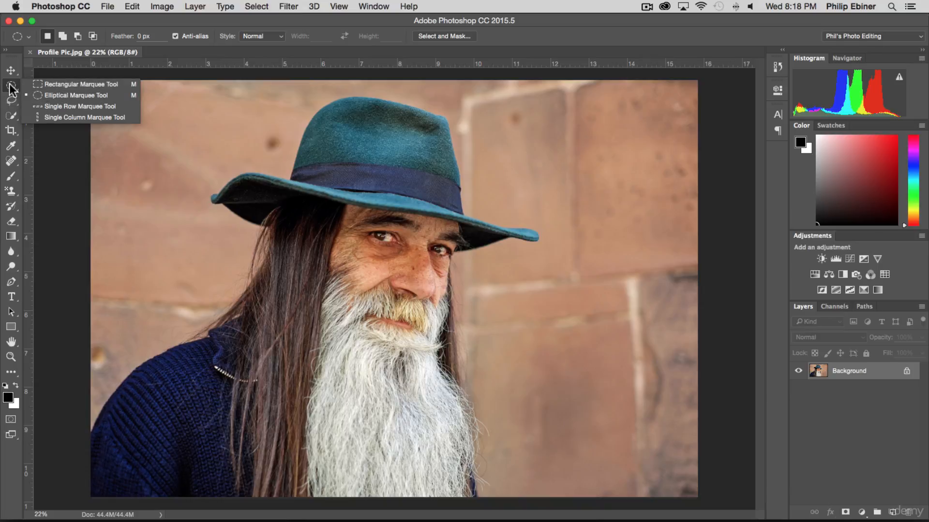
left_click(12, 90)
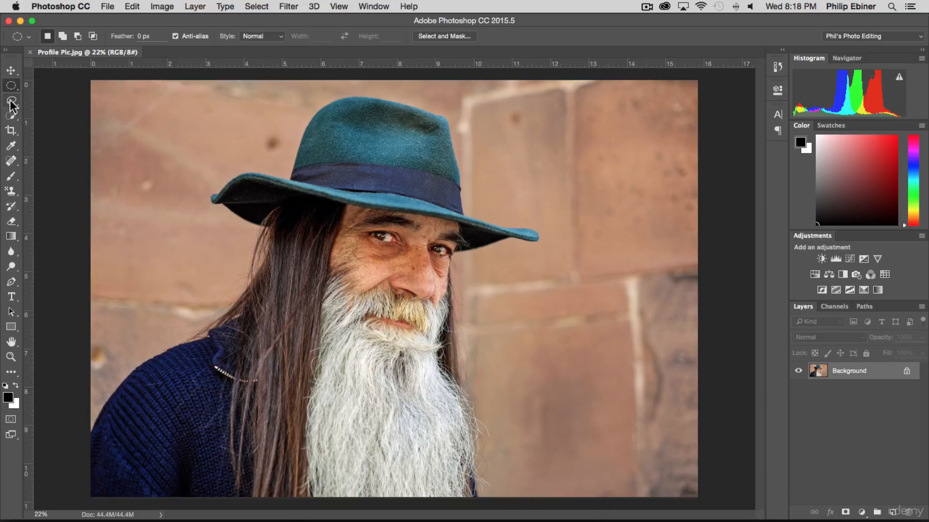
left_click(10, 101)
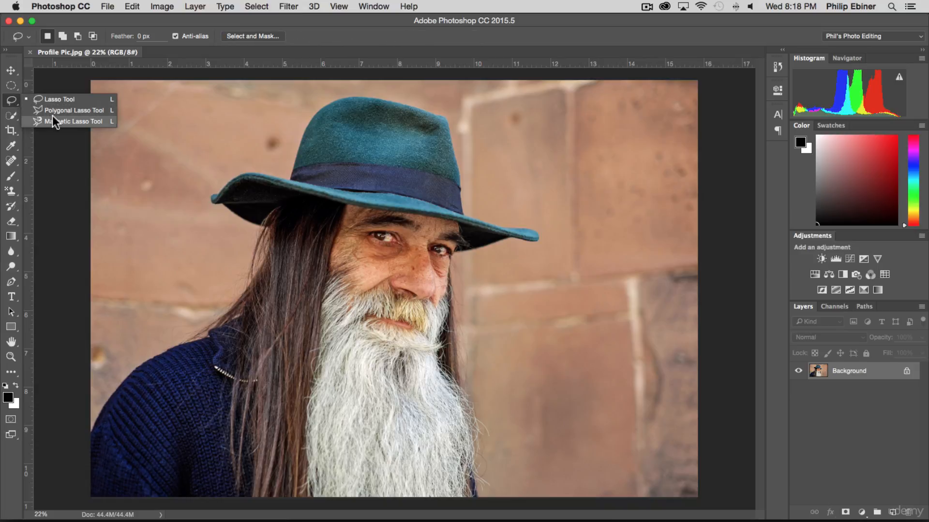
left_click(12, 116)
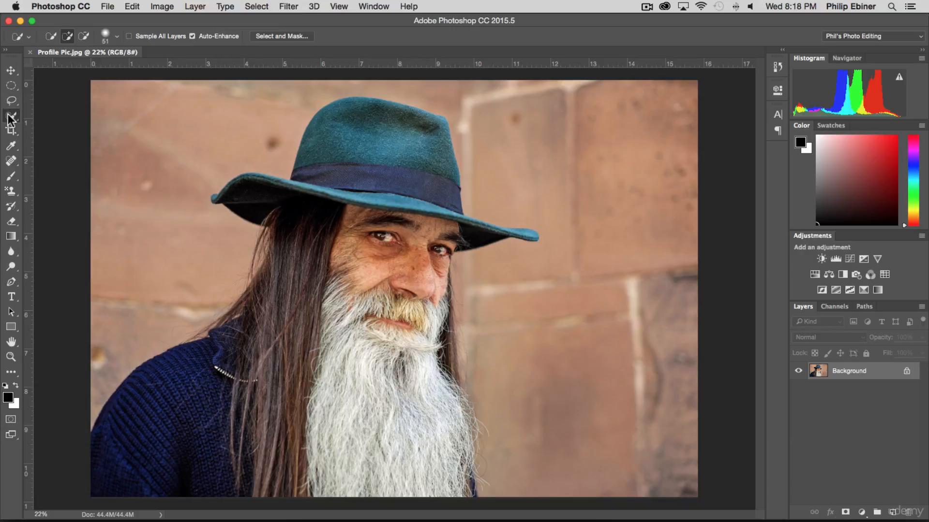
right_click(11, 116)
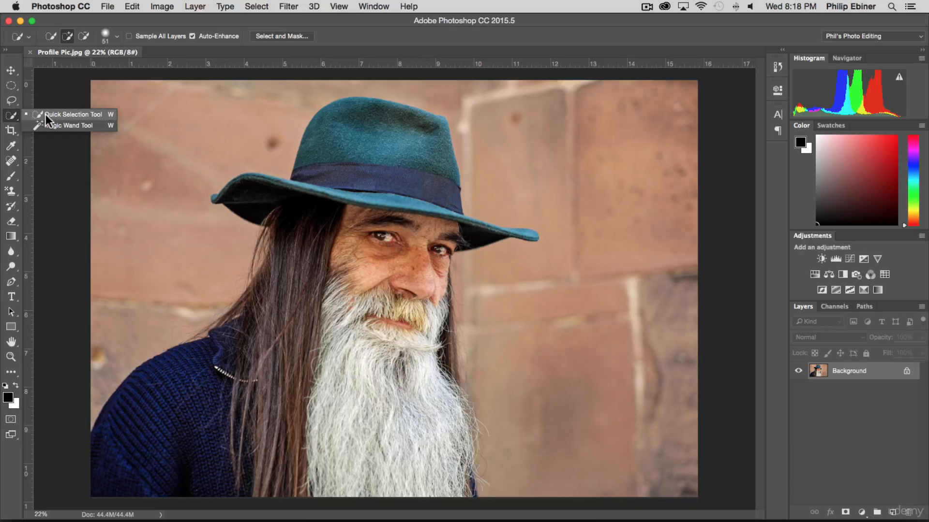
left_click(9, 87)
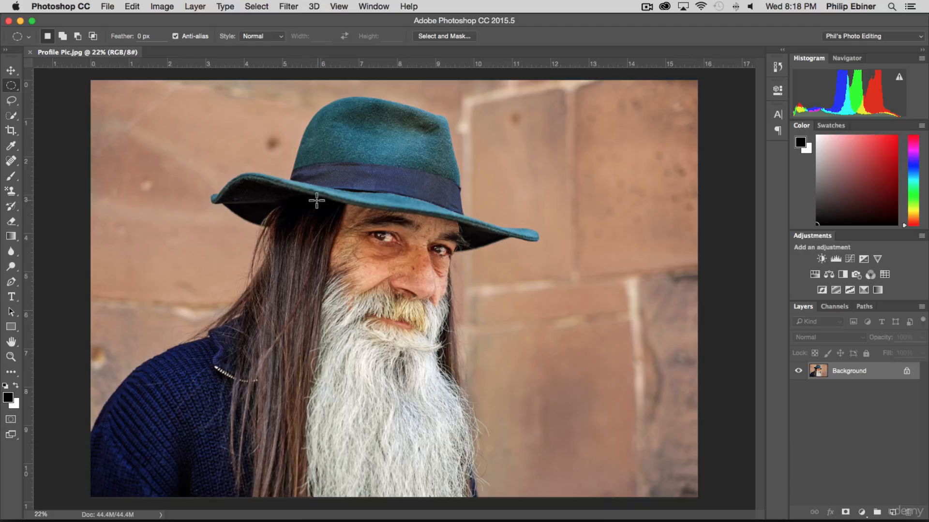
Step: Select a rectangle from the hat band to the upper beard with the Rectangular Marquee tool and copy it to a new layer
right_click(12, 87)
left_click(75, 83)
left_click_drag(163, 100, 313, 209)
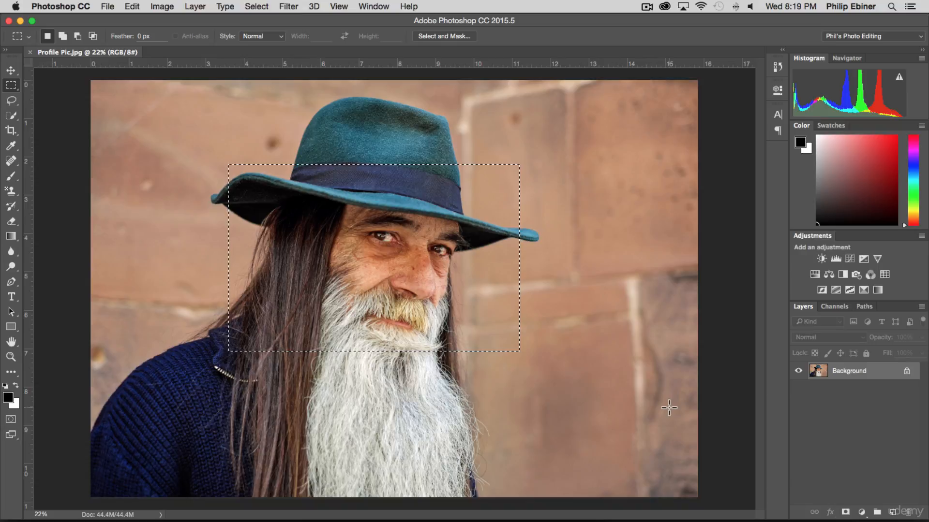
key("super+j")
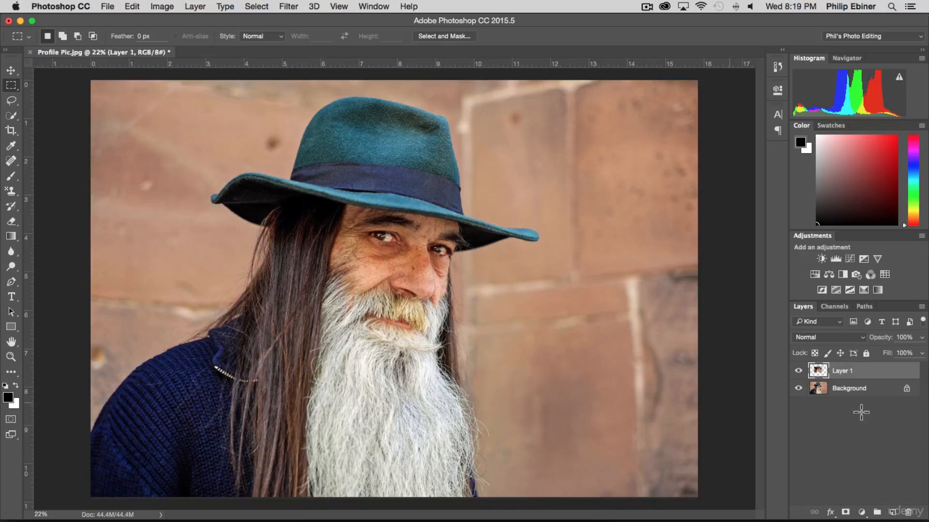
Step: Check the rectangular copy with the Background layer hidden, restore the Background and delete the copied layer
left_click(798, 388)
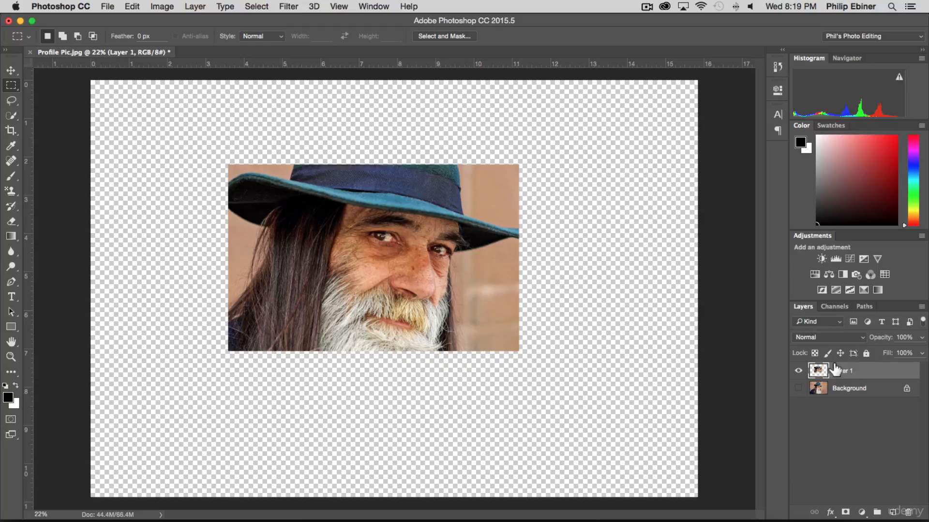
key("v")
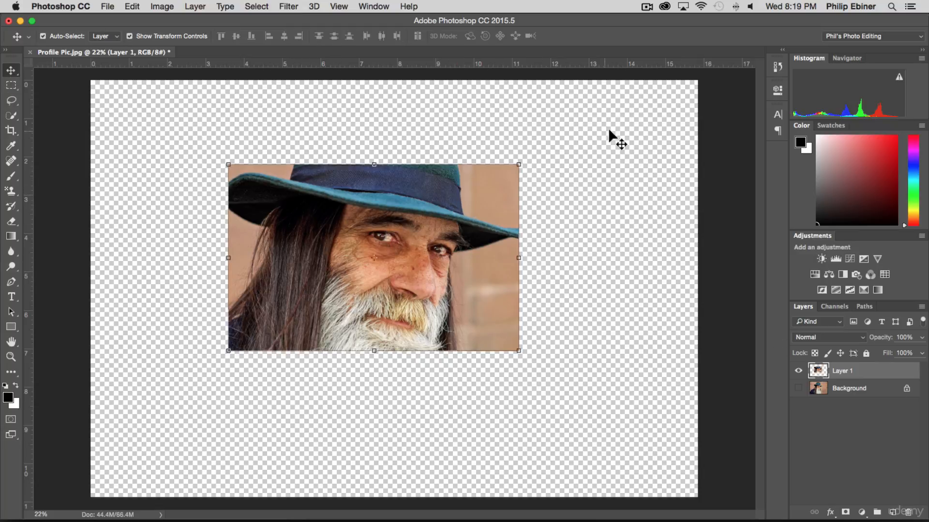
left_click(798, 388)
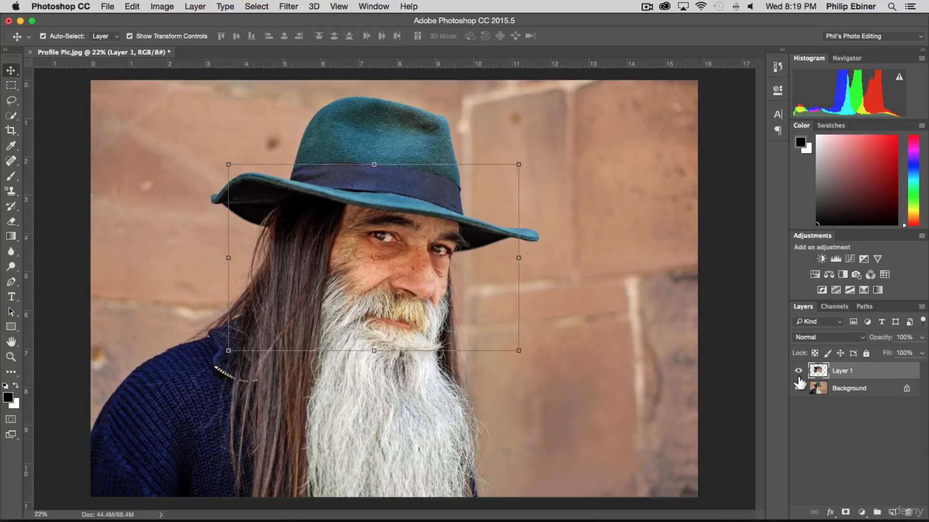
key("BackSpace")
Step: Draw a circular selection around the man's hat, face and upper beard with the Elliptical Marquee tool
left_click(12, 84)
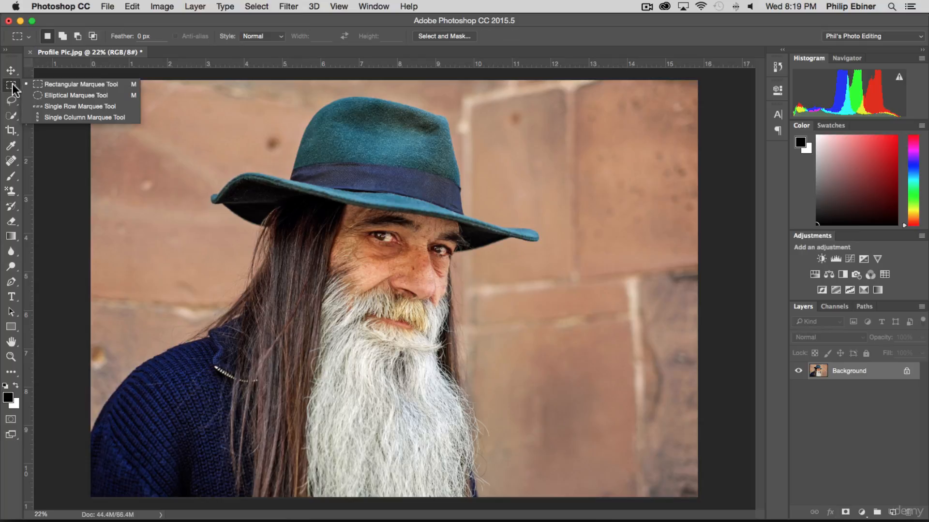
left_click(73, 96)
left_click_drag(237, 103, 570, 441)
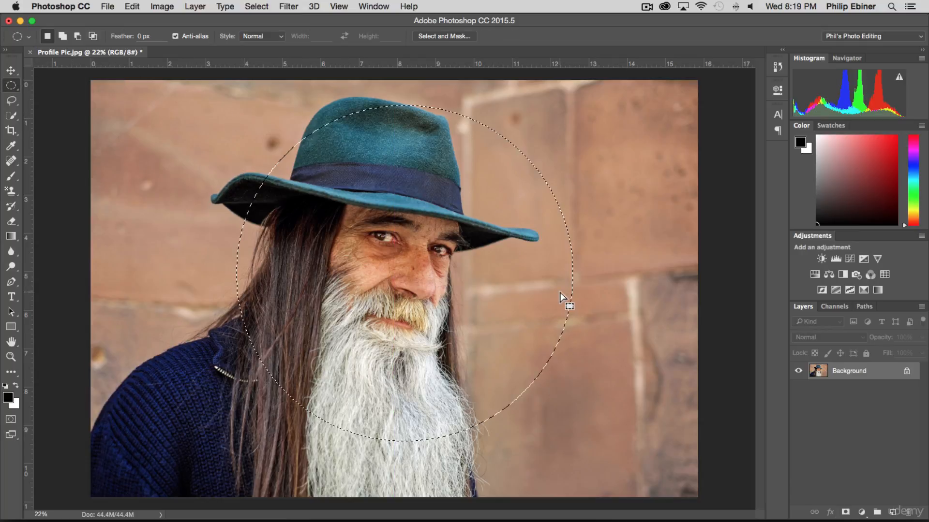
Step: Nudge the circular selection left and up until it frames the hat, with its upper edge just above the crown
key("shift")
key("shift+Left")
key("shift+Left")
key("shift+Left")
key("shift+Left")
key("shift+Left")
key("shift+Left")
key("shift+Left")
key("shift+Left")
key("shift+Left")
key("shift+Left")
key("shift+Left")
key("shift+Left")
key("shift+Left")
key("shift+Left")
key("shift+Left")
key("shift+Left")
key("shift+Left")
key("shift+Left")
key("shift+Left")
key("shift+Left")
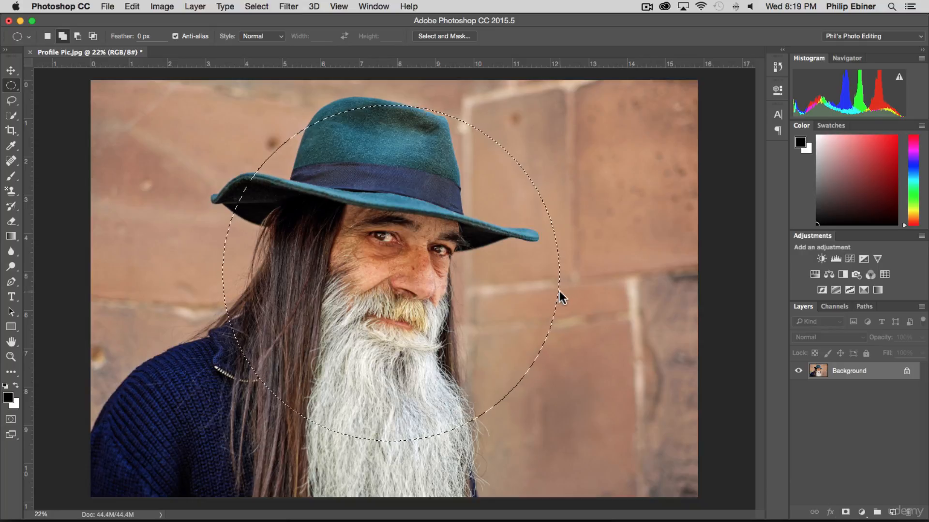
key("shift+Up")
key("shift+Left")
key("shift+Up")
key("shift+Left")
key("shift+Up")
key("shift+Left")
key("shift+Up")
key("shift+Left")
key("shift+Up")
key("shift+Left")
key("shift+Up")
key("shift+Left")
key("shift+Up")
key("shift+Left")
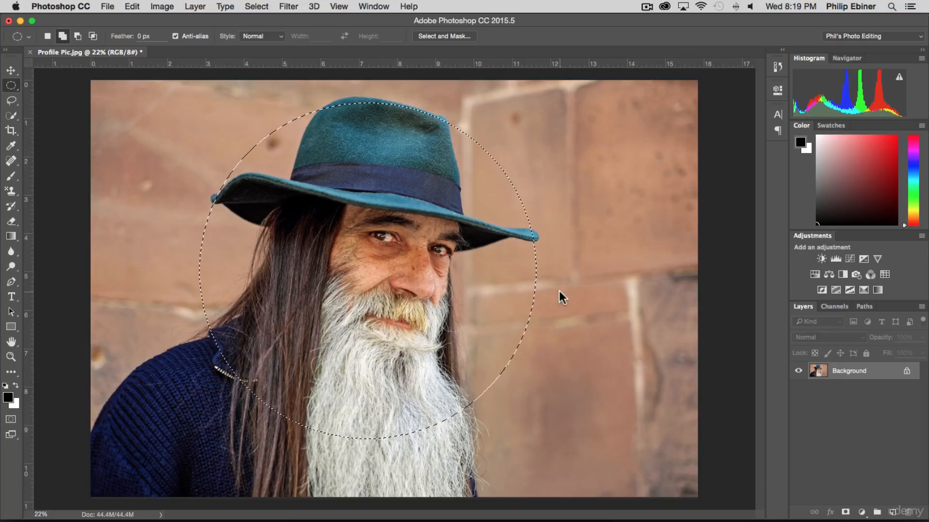
key("shift+Up")
key("shift+Up")
key("shift+Up")
key("shift+Up")
key("shift+Up")
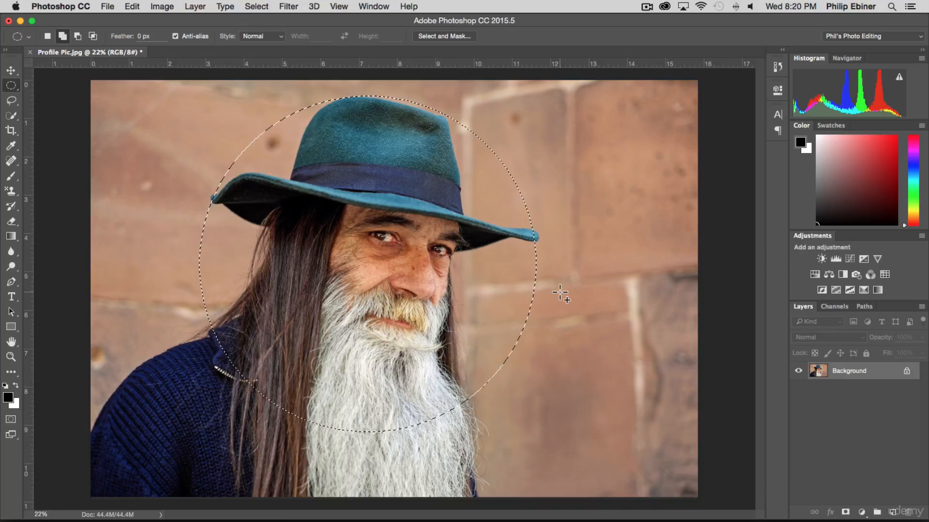
key("shift+Left")
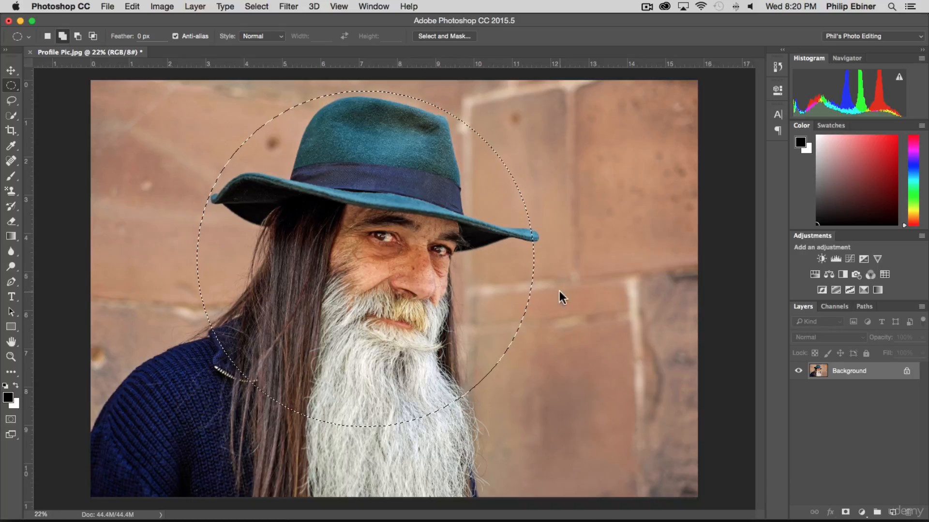
key("shift+Down")
key("shift+Right")
key("shift+Down")
key("shift+Right")
key("shift+Down")
key("shift+Right")
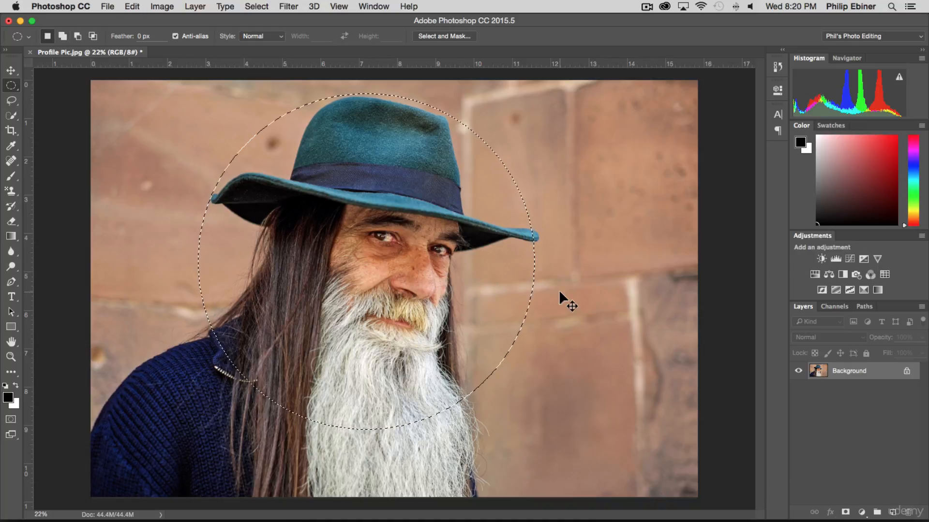
Step: Preview the circular selection as a separate layer with the Background hidden, and delete that layer with the Background shown again
key("super+j")
left_click(798, 388)
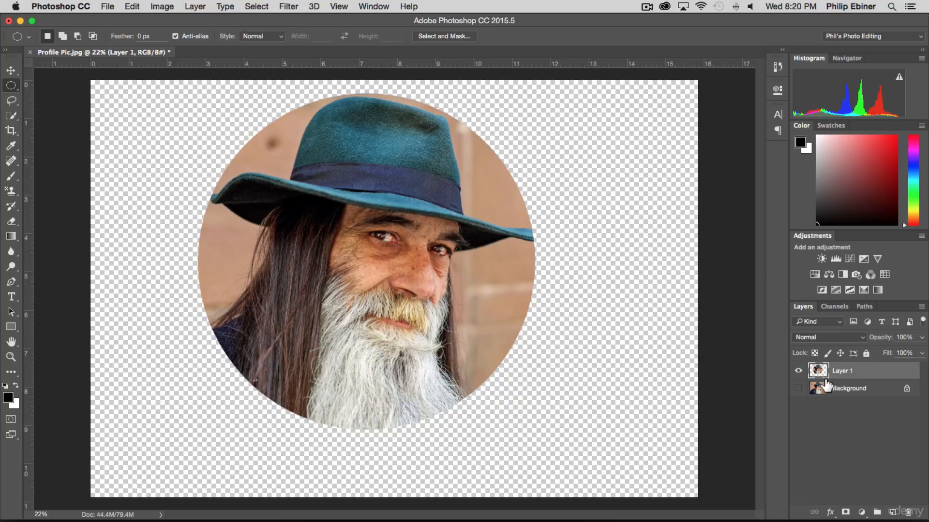
left_click(798, 388)
key("Delete")
Step: Draw a loose freehand Lasso selection around the man's hat, face and hair, crossing the middle of the beard
left_click(11, 100)
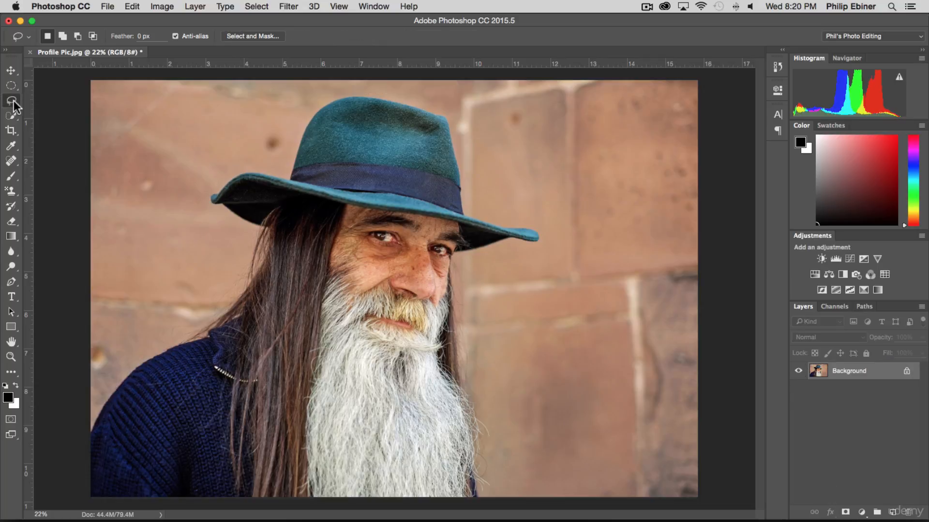
left_click(68, 101)
left_click_drag(207, 318, 232, 299)
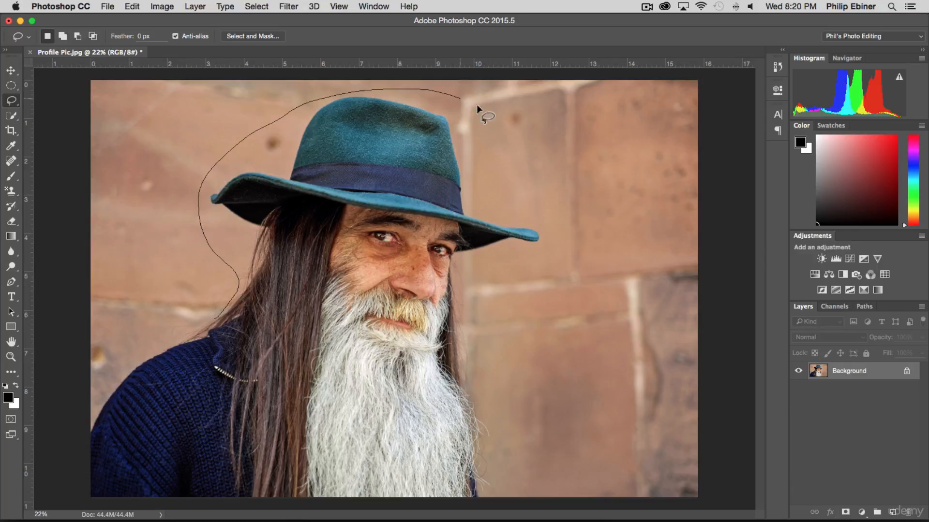
mouse_move(485, 392)
left_mouse_down()
mouse_move(453, 404)
mouse_move(304, 399)
left_mouse_up()
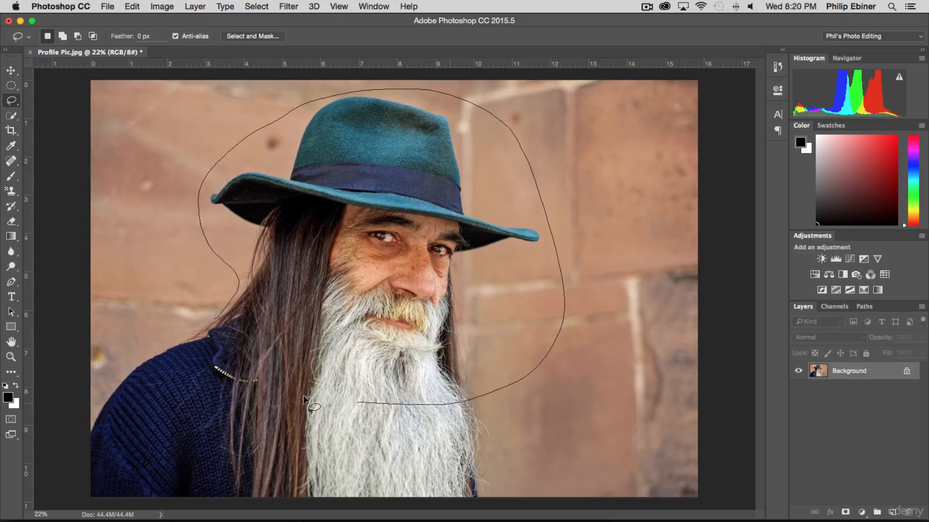
left_click_drag(231, 356, 216, 319)
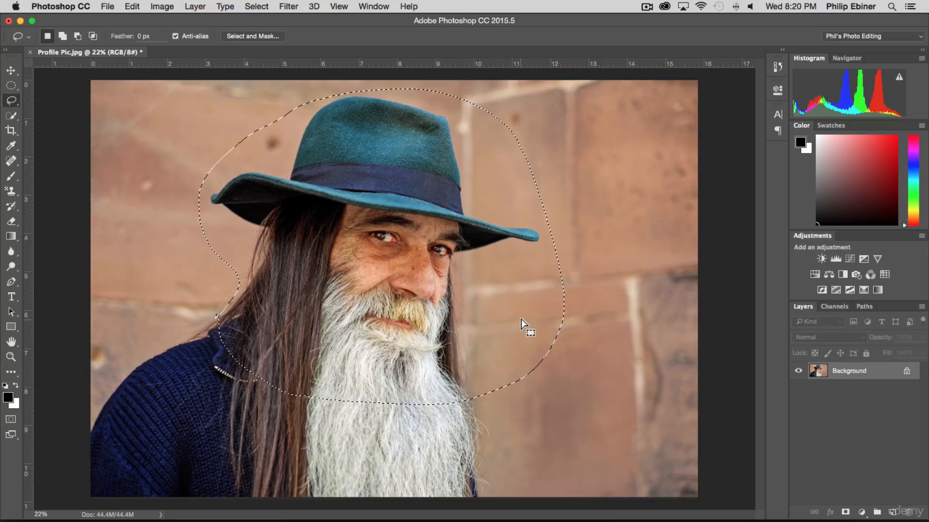
Step: Paste a copy of the lassoed area on a new layer, check it without the Background, and remove the layer
key("super+c")
key("super+v")
left_click(799, 389)
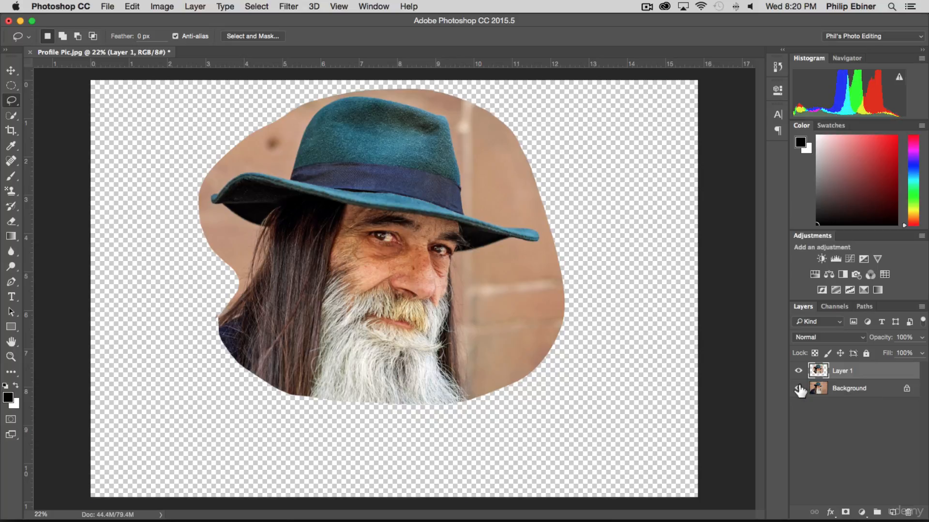
left_click(798, 388)
key("BackSpace")
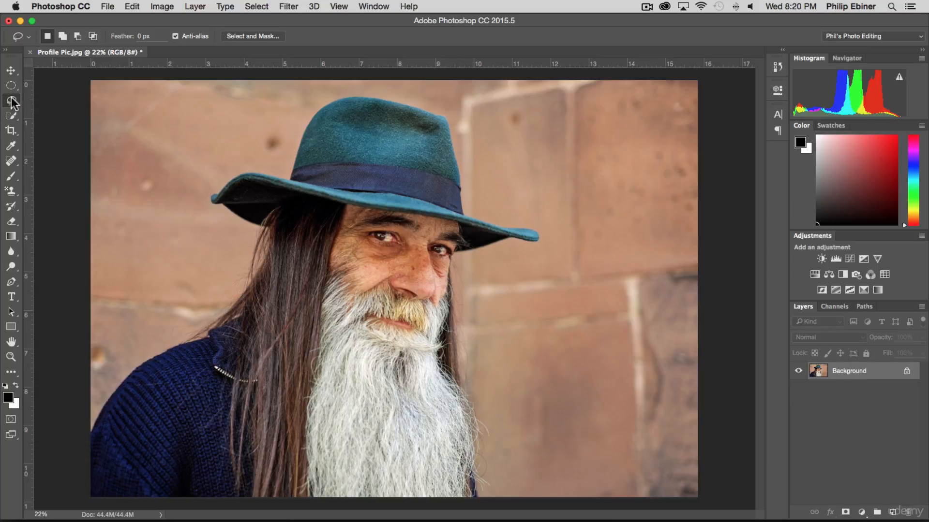
Step: Outline the man's head, hat and full beard with a closed Polygonal Lasso selection starting and ending at his shoulder
left_click_drag(11, 100, 50, 110)
left_click(50, 109)
left_click(192, 329)
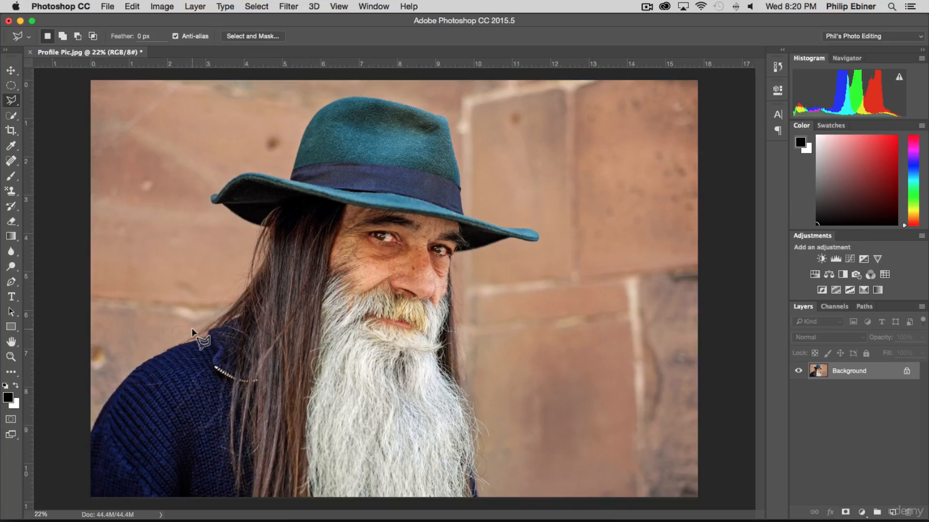
left_click(250, 232)
left_click(195, 214)
left_click(229, 124)
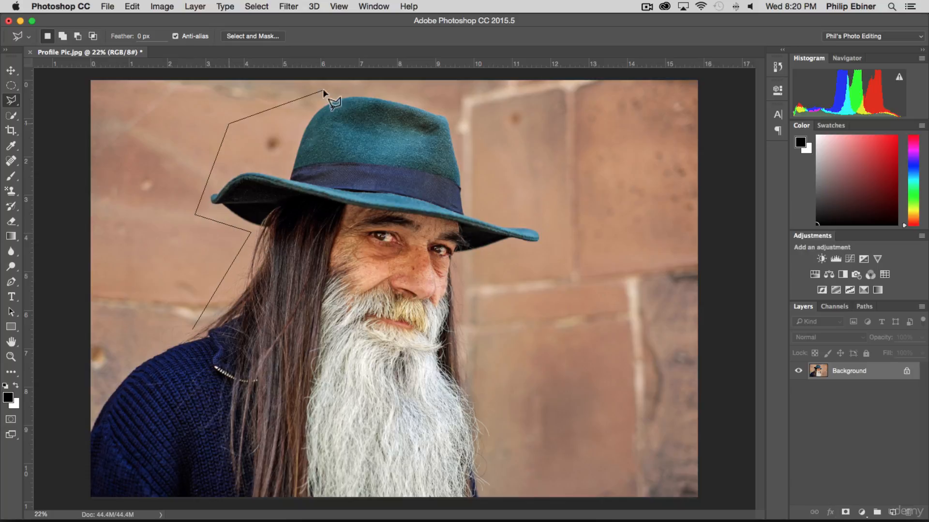
left_click(345, 87)
left_click(514, 104)
left_click(540, 234)
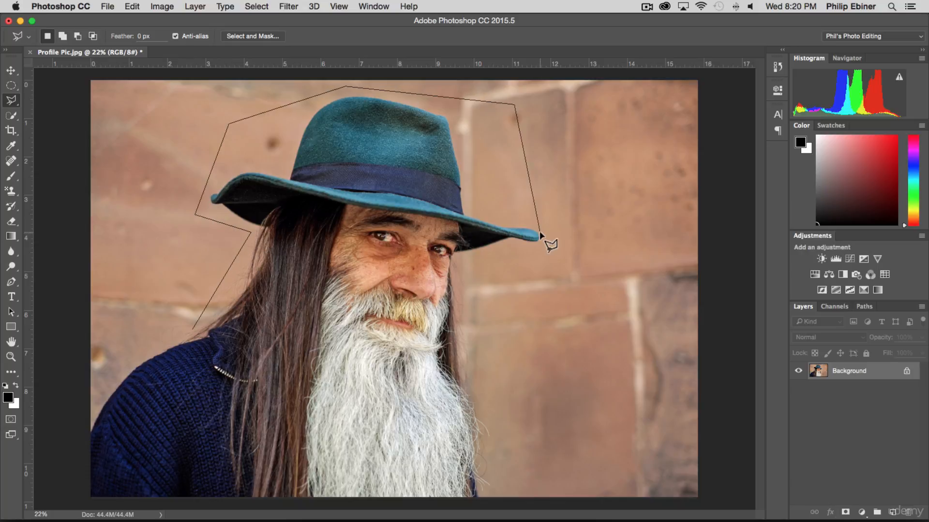
left_click(550, 386)
left_click(476, 488)
left_click(260, 491)
left_click(235, 340)
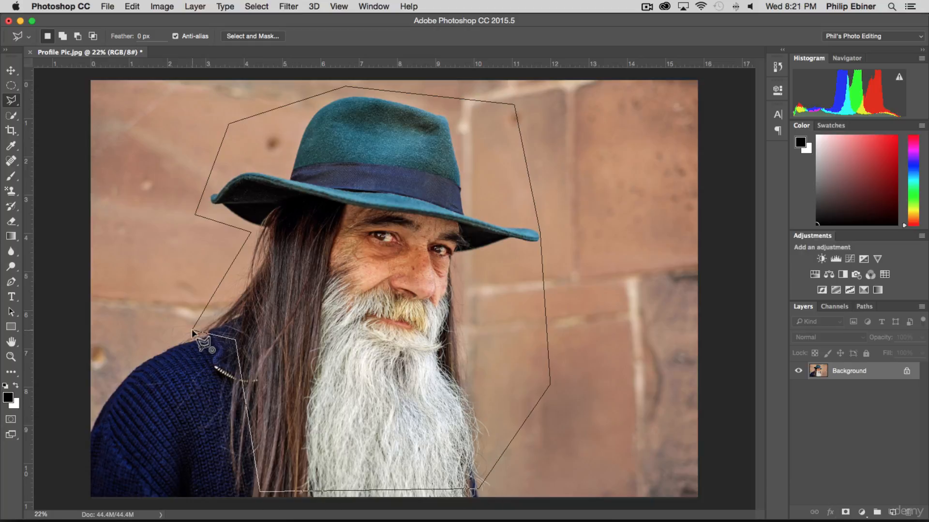
left_click(192, 330)
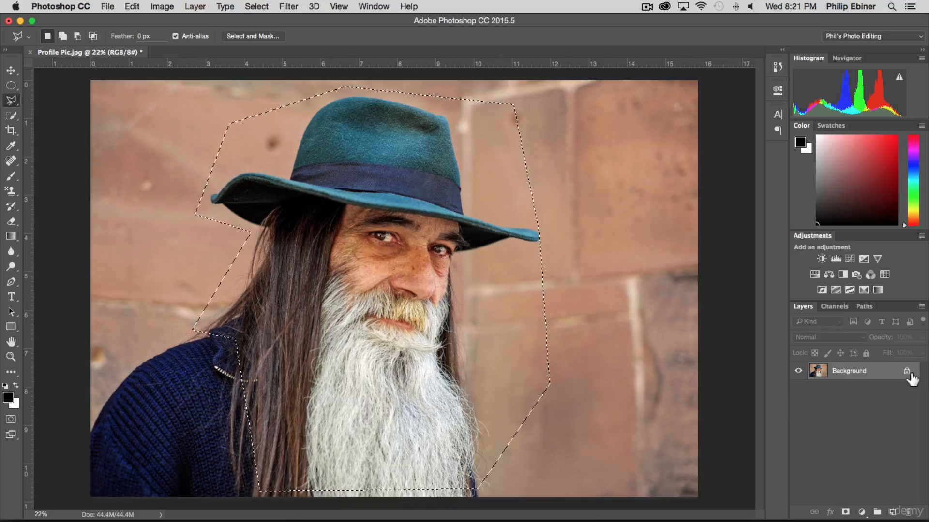
Step: Copy the polygonal selection to its own layer, preview it with the Background hidden, and delete the copy
key("ctrl+j")
left_click(798, 389)
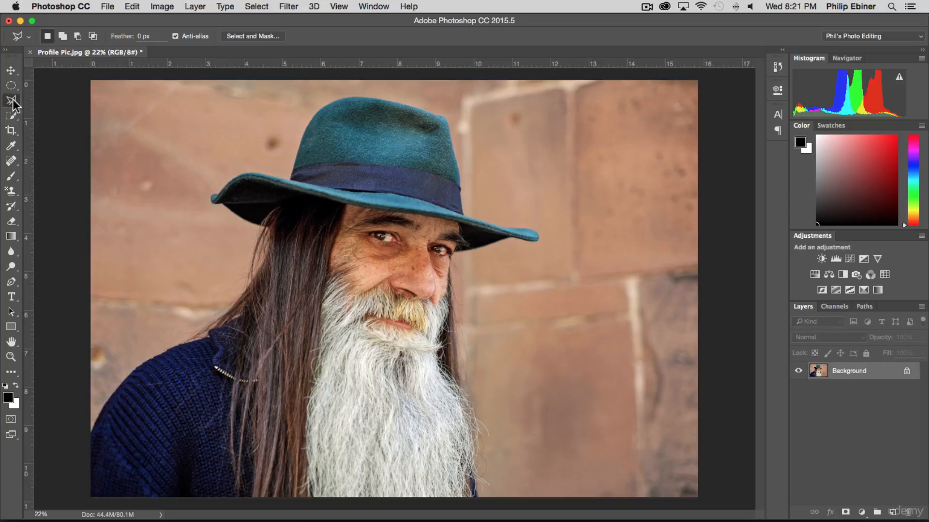
Step: Trace a closed Magnetic Lasso selection around the man's shoulder, hair, hat, beard and sweater, starting and ending at his shoulder
right_click(11, 100)
left_click(60, 124)
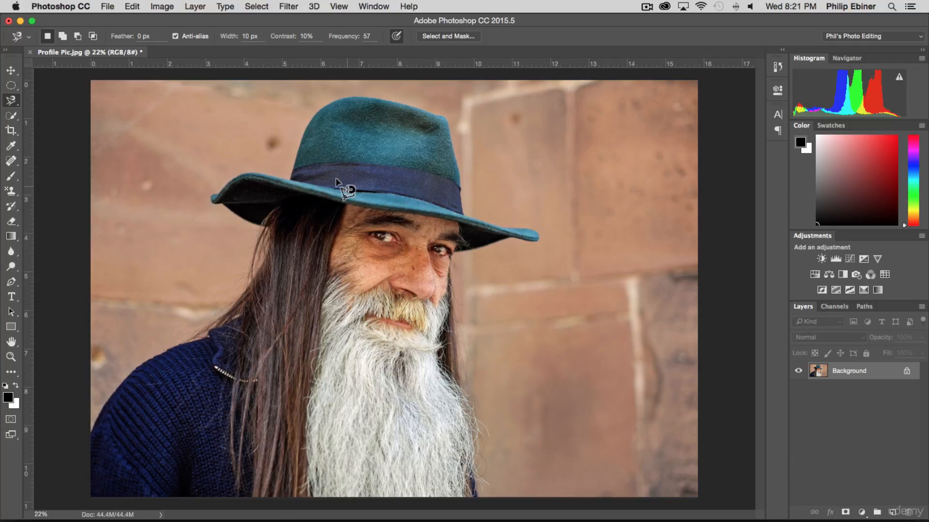
left_click(112, 396)
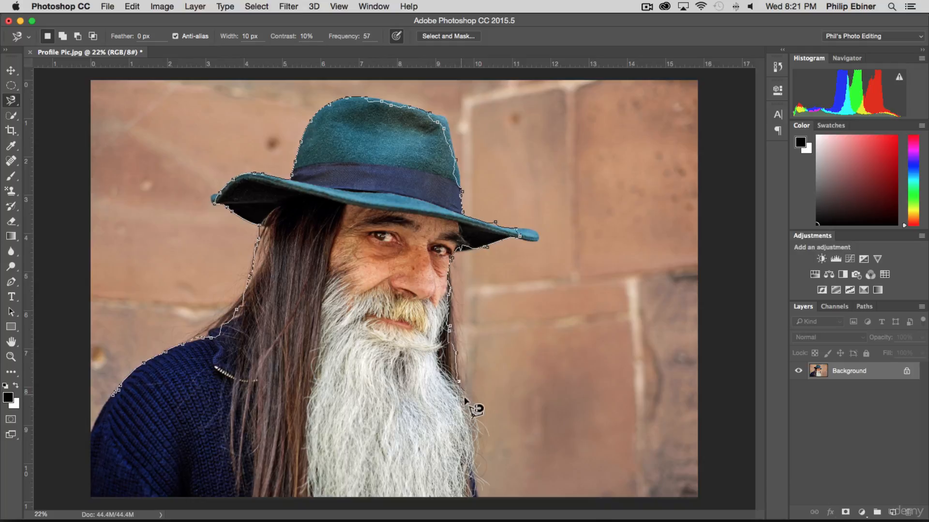
mouse_move(475, 482)
left_mouse_down()
mouse_move(407, 496)
mouse_move(83, 493)
mouse_move(87, 442)
mouse_move(113, 398)
left_mouse_up()
left_click(112, 397)
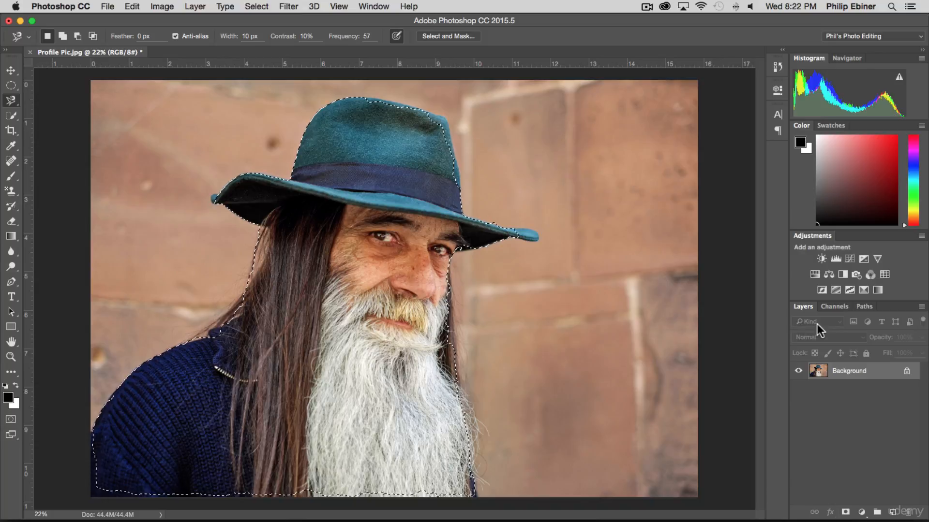
Step: Paste the traced man on a new layer, check the cutout with the Background hidden, and delete that layer
key("super+c")
key("super+v")
left_click(799, 388)
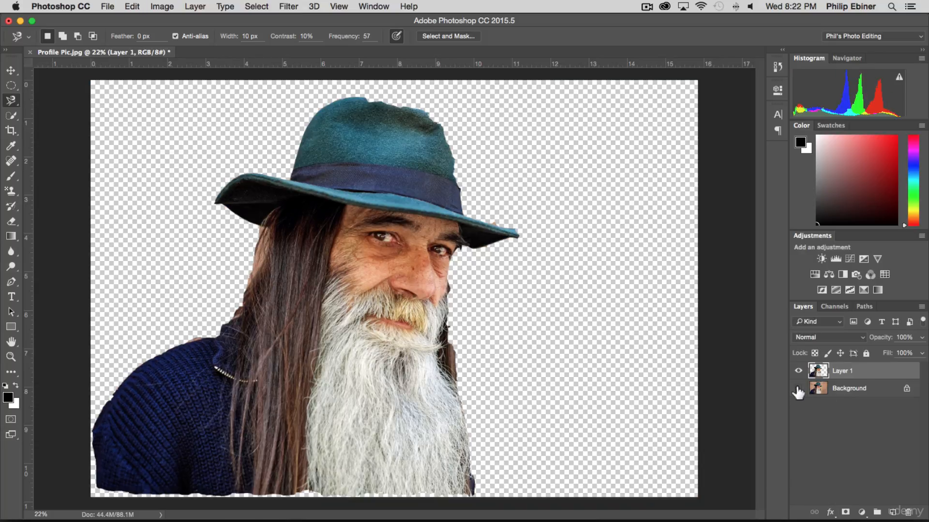
left_click(798, 388)
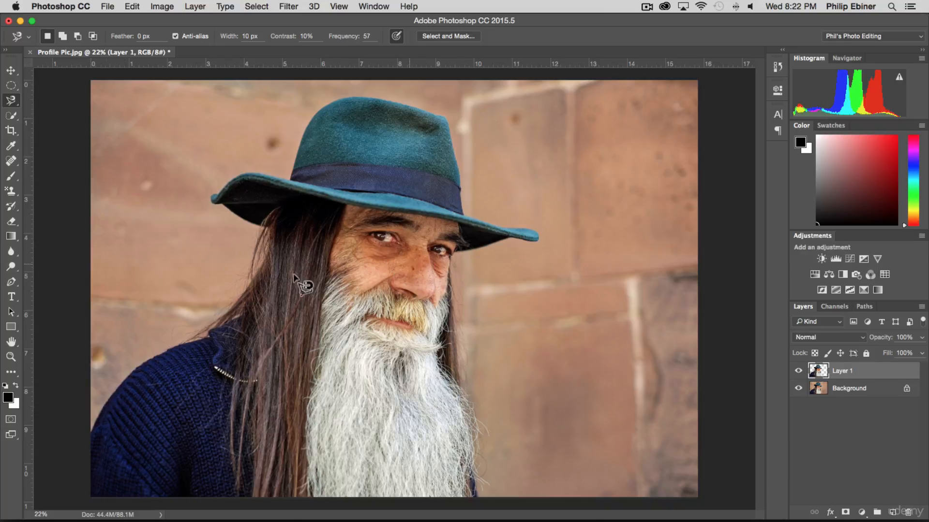
key("BackSpace")
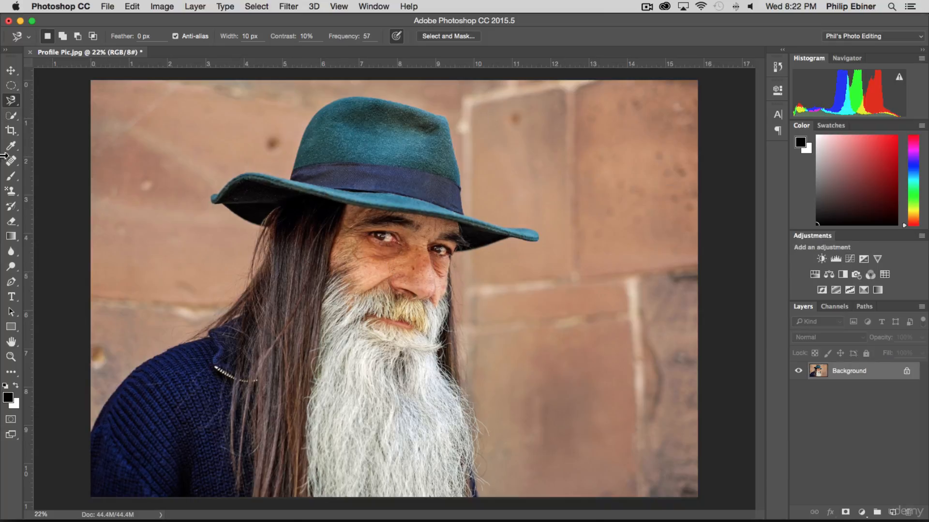
Step: Activate the Quick Selection tool, try several brush sizes over the hat, and set the size to 372 px
left_click(12, 120)
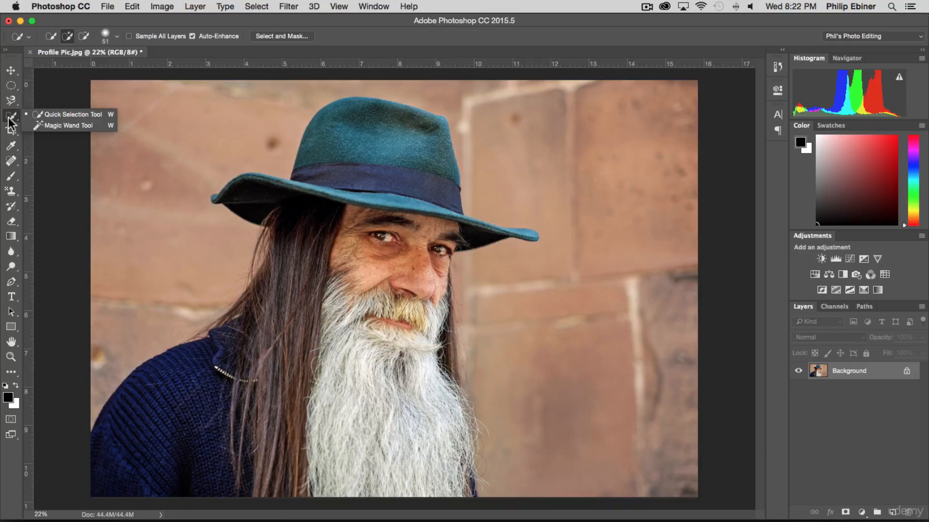
left_click(68, 115)
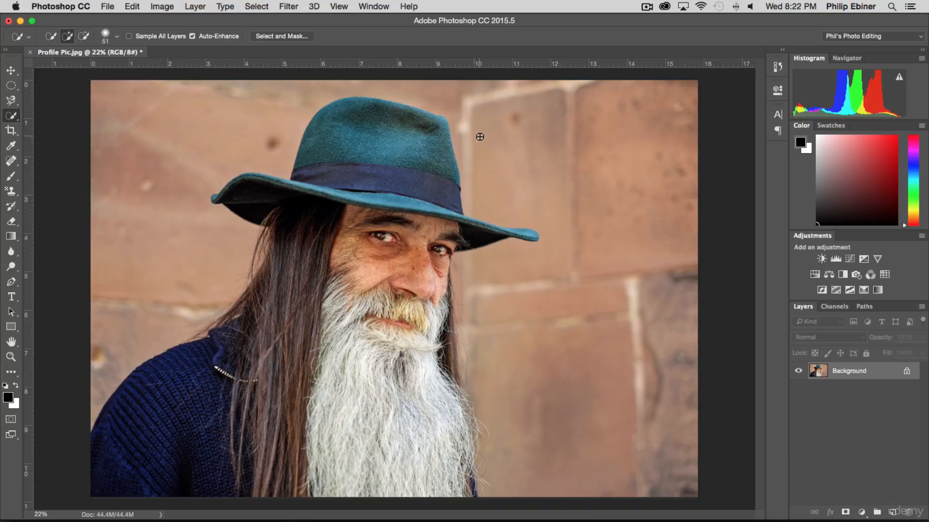
mouse_move(354, 209)
left_mouse_down()
mouse_move(398, 202)
mouse_move(356, 199)
mouse_move(380, 202)
left_mouse_up()
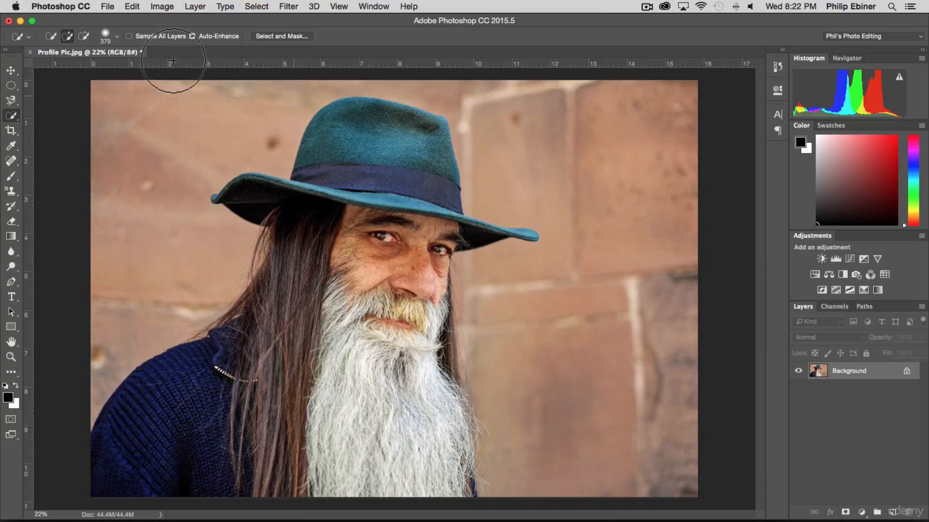
left_click(117, 37)
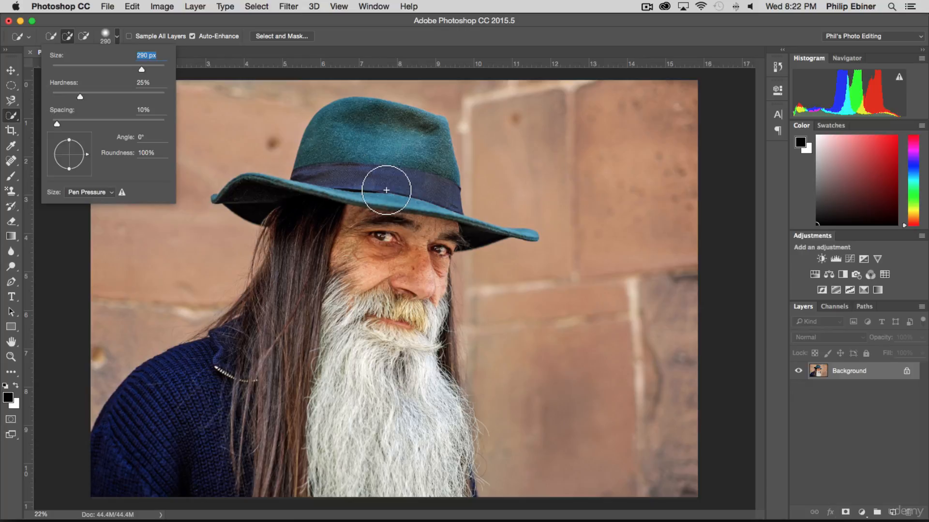
mouse_move(385, 189)
left_mouse_down()
mouse_move(404, 187)
mouse_move(335, 187)
mouse_move(405, 188)
mouse_move(368, 184)
mouse_move(389, 183)
left_mouse_up()
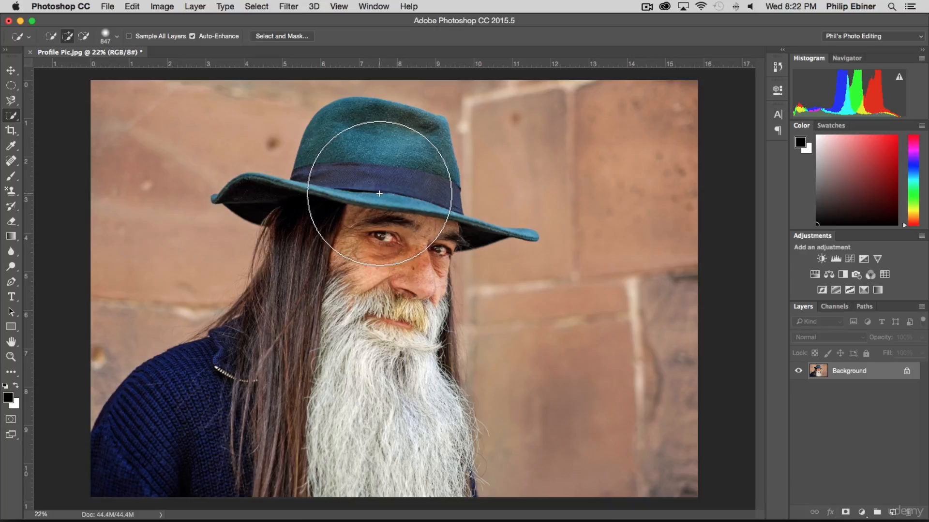
key("bracketleft")
key("bracketleft")
key("bracketleft")
key("bracketleft")
key("bracketleft")
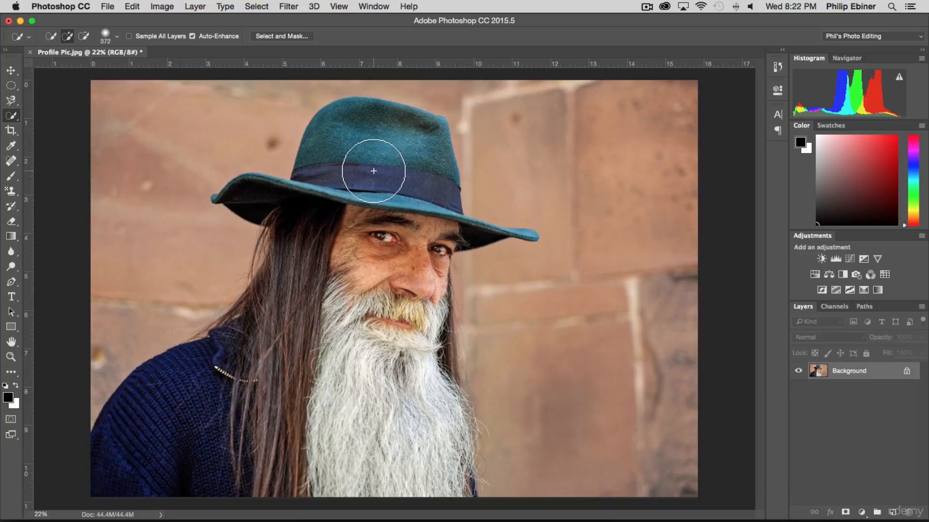
Step: Quick-select the hat's crown, band and the brim above the long hair, reducing the brush to 235 px and 120 px for the brim
left_click(357, 139)
mouse_move(356, 139)
left_mouse_down()
mouse_move(377, 137)
mouse_move(393, 183)
left_mouse_up()
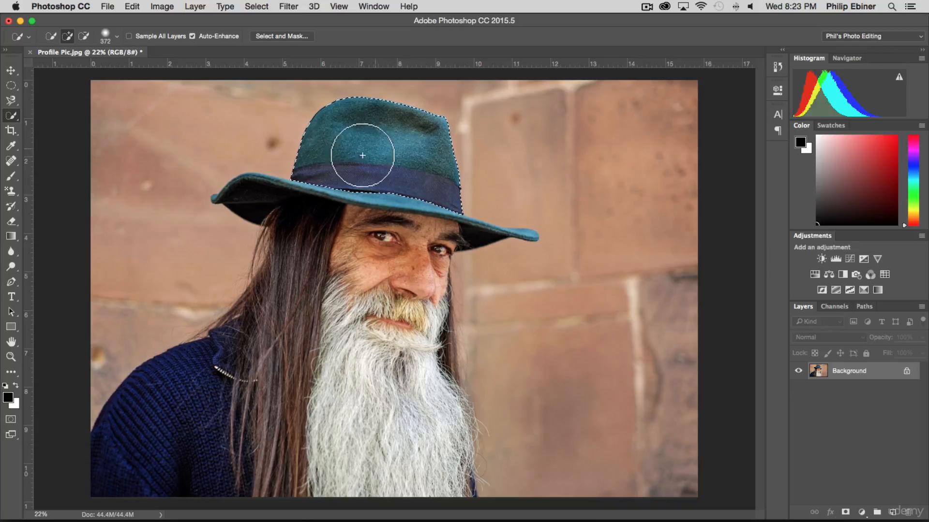
left_click(403, 185, "ctrl+alt")
mouse_move(396, 183)
left_mouse_down()
mouse_move(404, 195)
mouse_move(330, 185)
left_mouse_up()
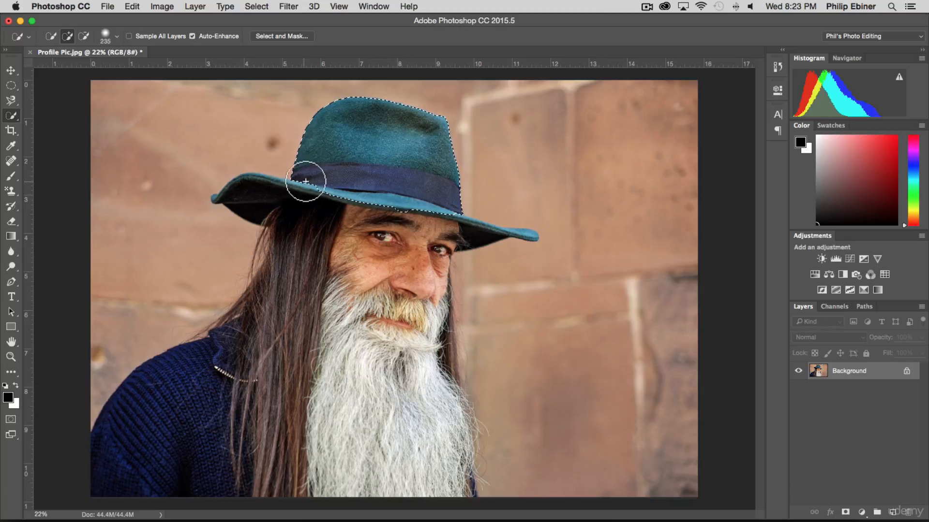
left_click(325, 187, "ctrl+alt")
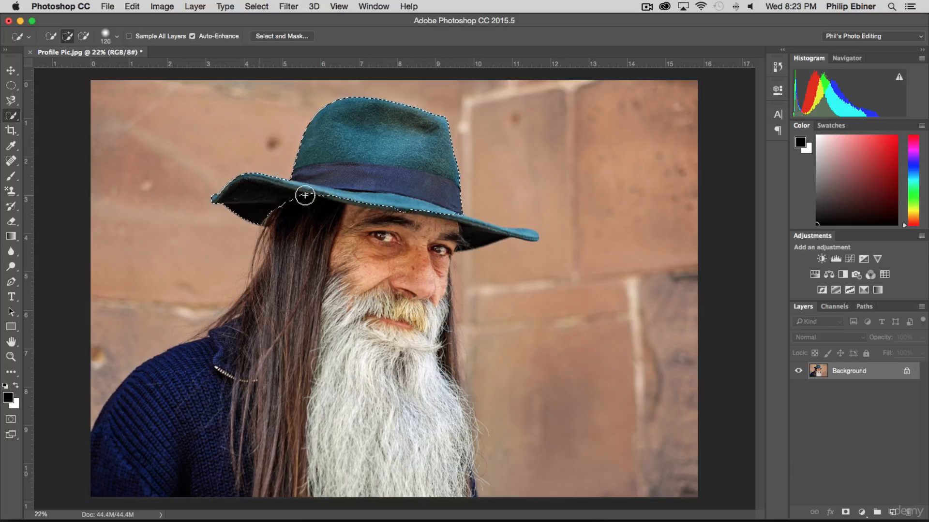
Step: Reduce the brush to 60 px and add the rest of the brim, including its dark underside and pointed tip, to the hat selection
left_click(448, 213, "ctrl+alt")
left_click_drag(446, 212, 453, 209)
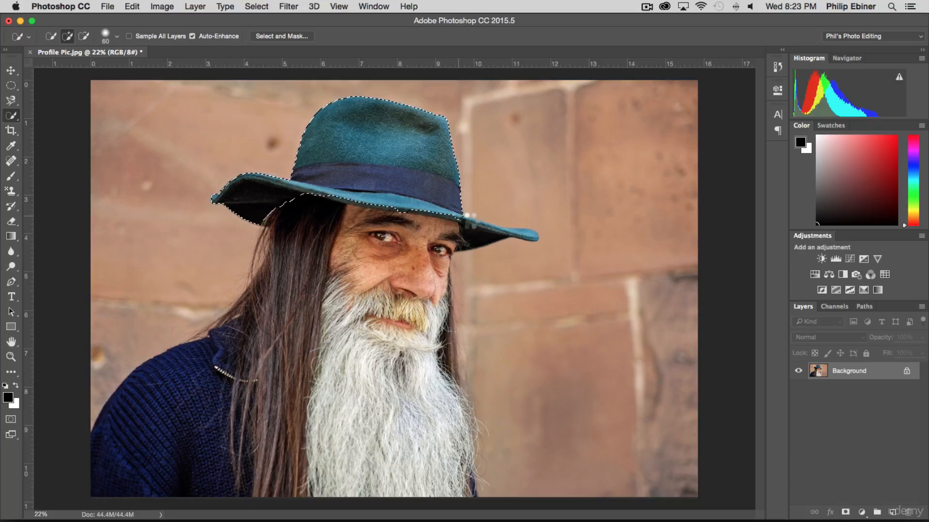
left_click_drag(491, 237, 507, 235)
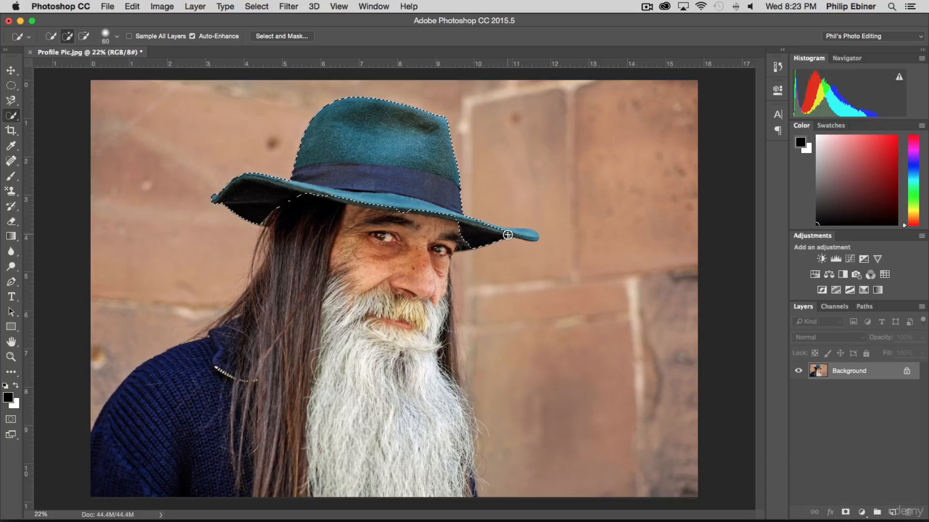
left_click(523, 236)
Step: Paste the selected hat on a new layer, preview it without the Background, and remove the layer again
key("super+c")
key("super+v")
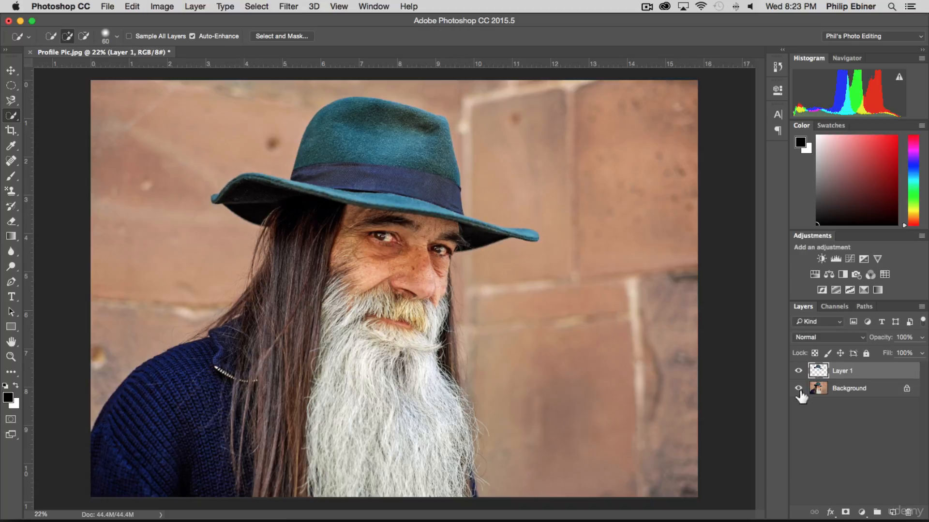
left_click(798, 389)
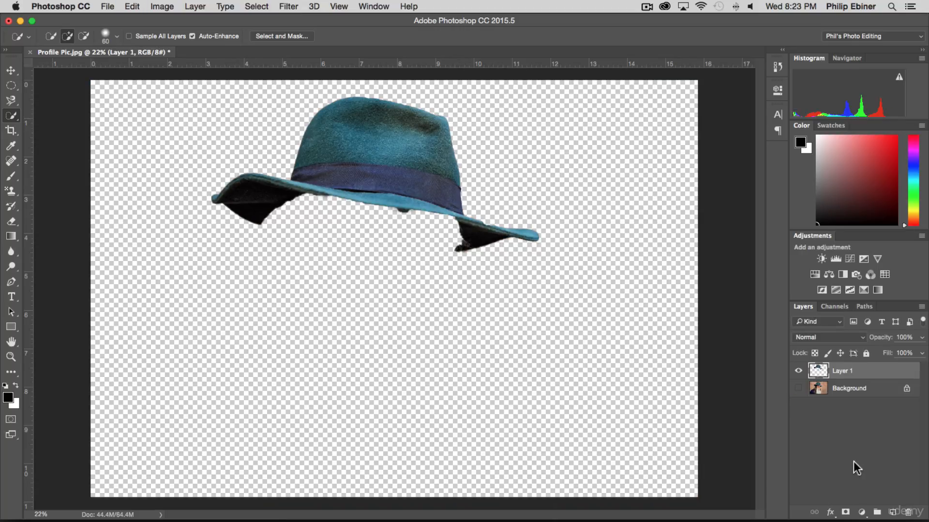
left_click(798, 389)
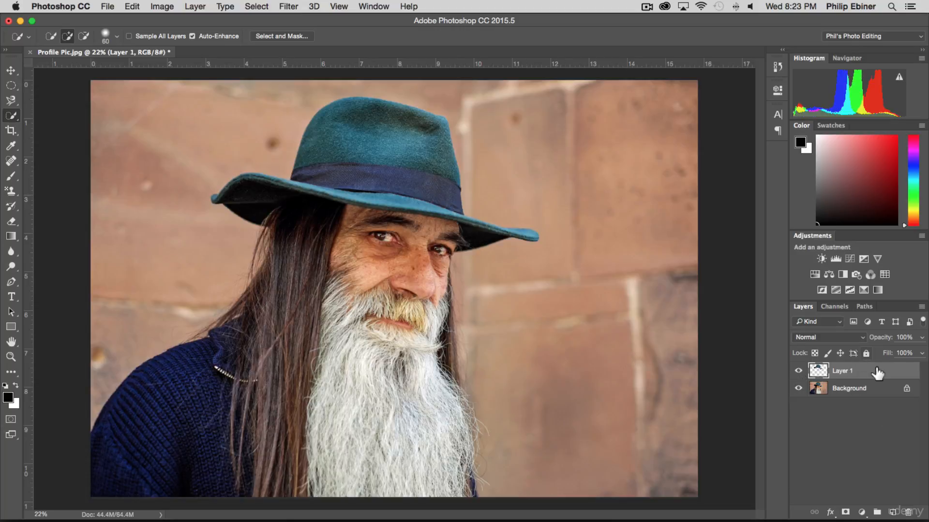
key("BackSpace")
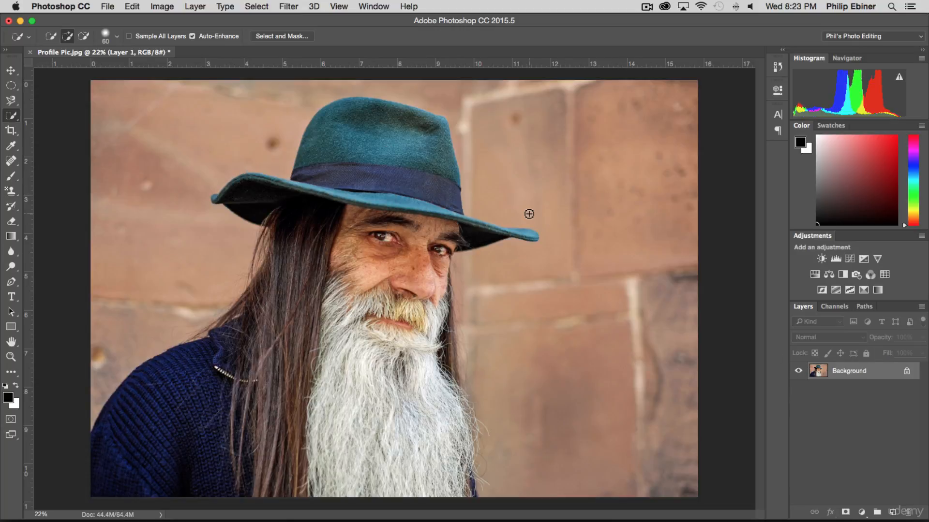
Step: Activate the Magic Wand tool, try selecting the blue sweater with it, and undo the selection
key("super+Tab")
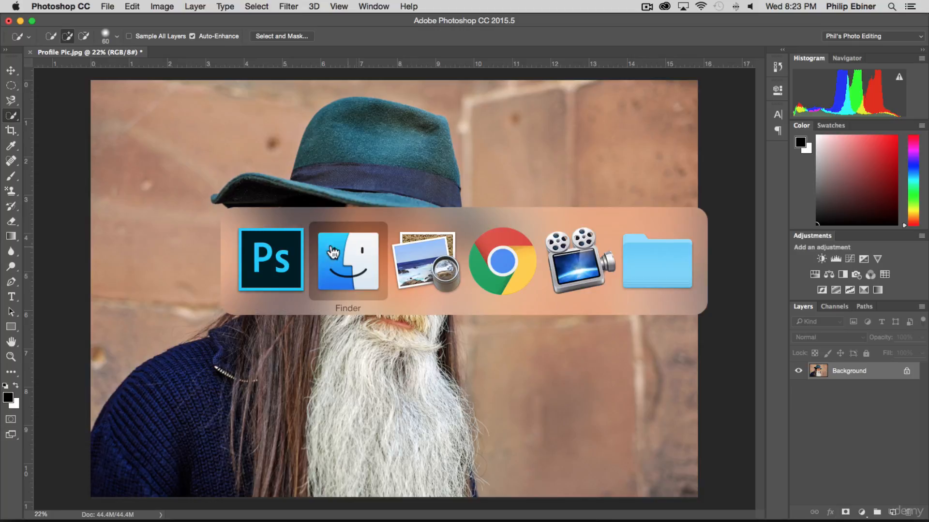
right_click(12, 118)
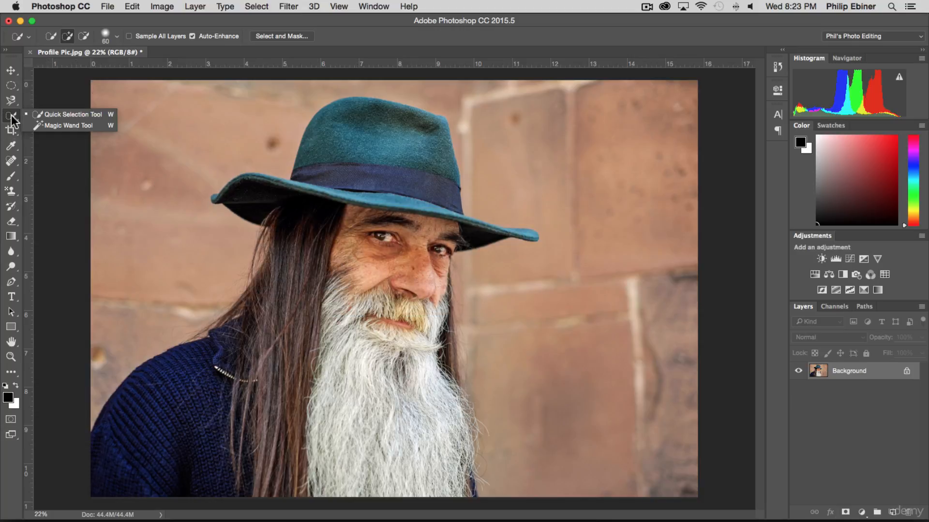
left_click(83, 129)
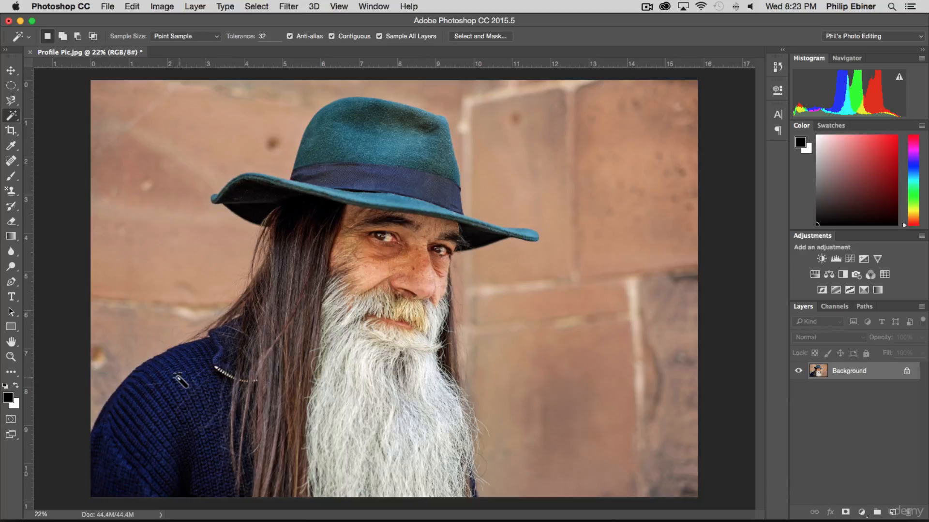
left_click(179, 377)
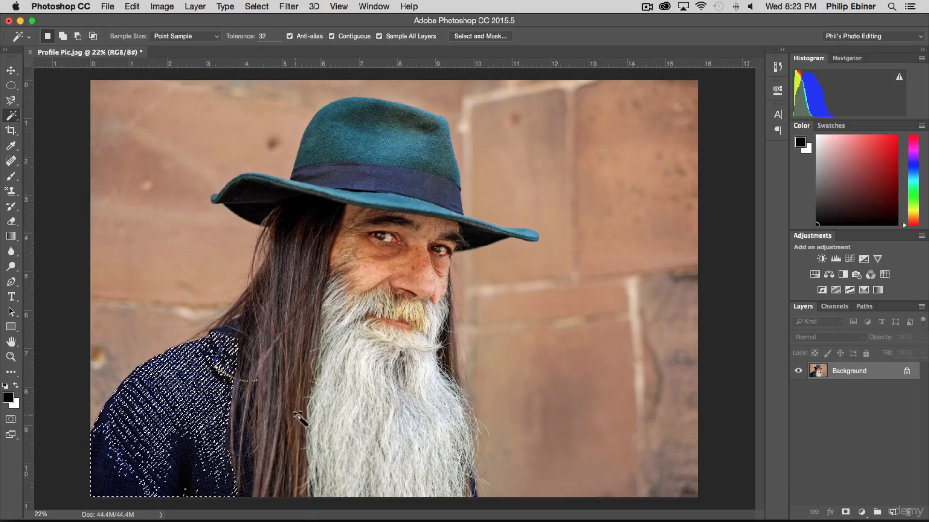
key("super+z")
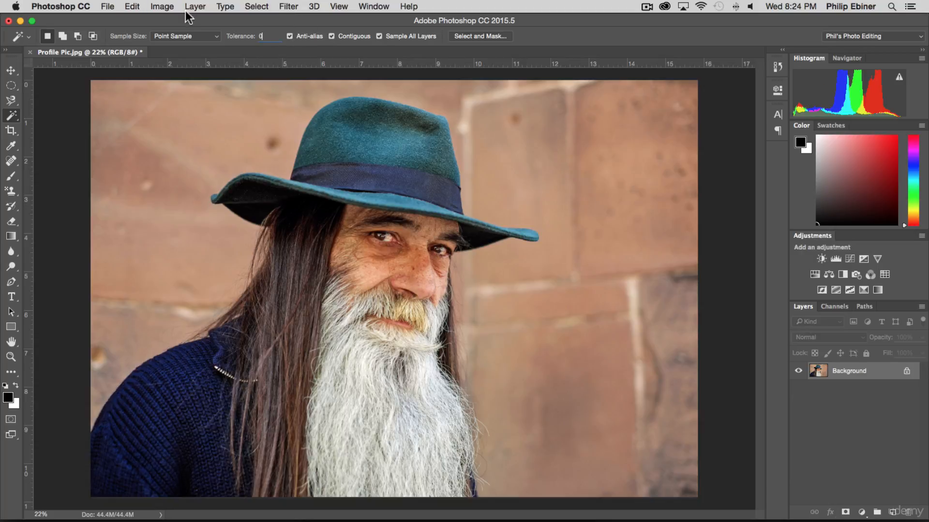
Step: Try the Magic Wand on the sweater with a tolerance of 0 and of 100, and undo the last selection
left_click(189, 411)
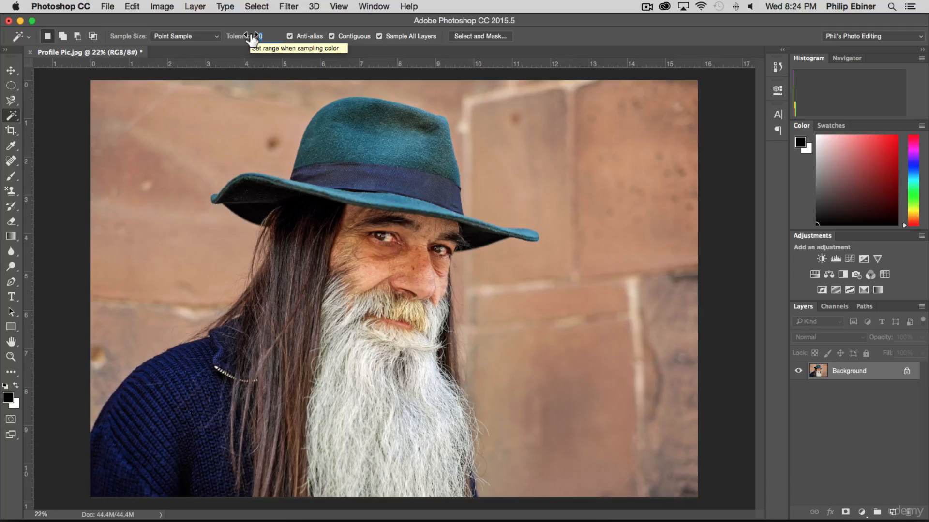
type("0")
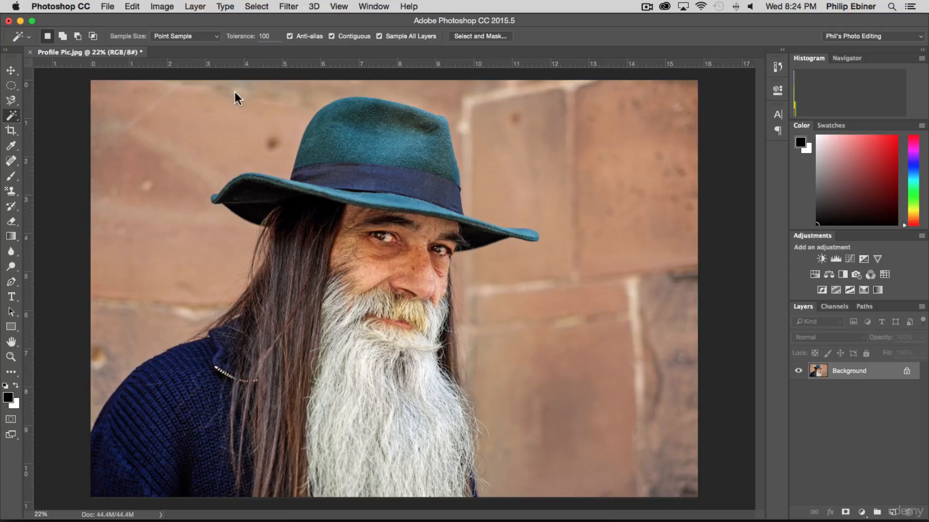
left_click(191, 402)
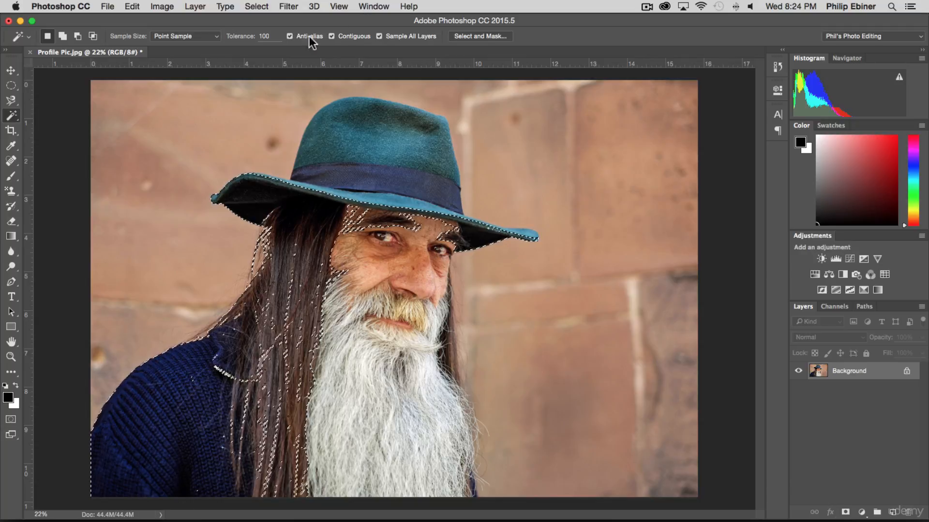
key("super+z")
Step: Set the Magic Wand tolerance to 50 and sample the sweater near the shoulder
left_click(267, 35)
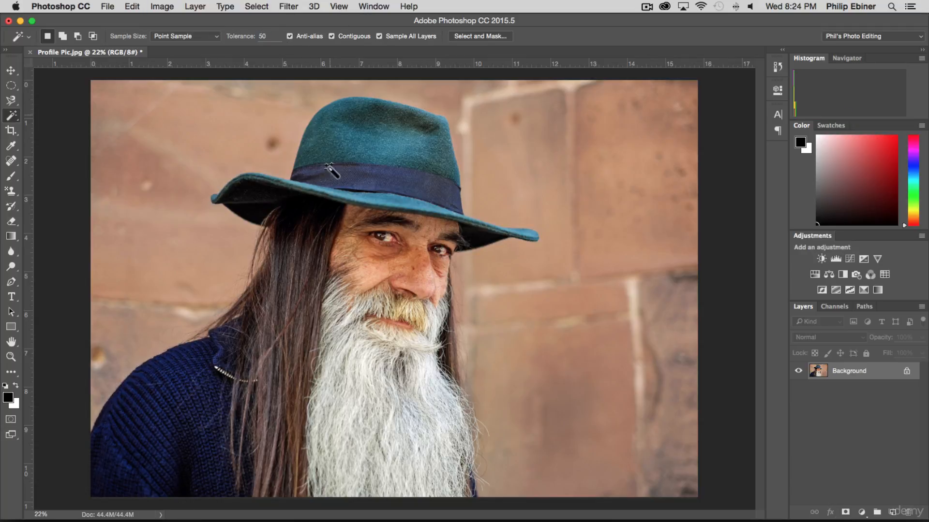
left_click(159, 389)
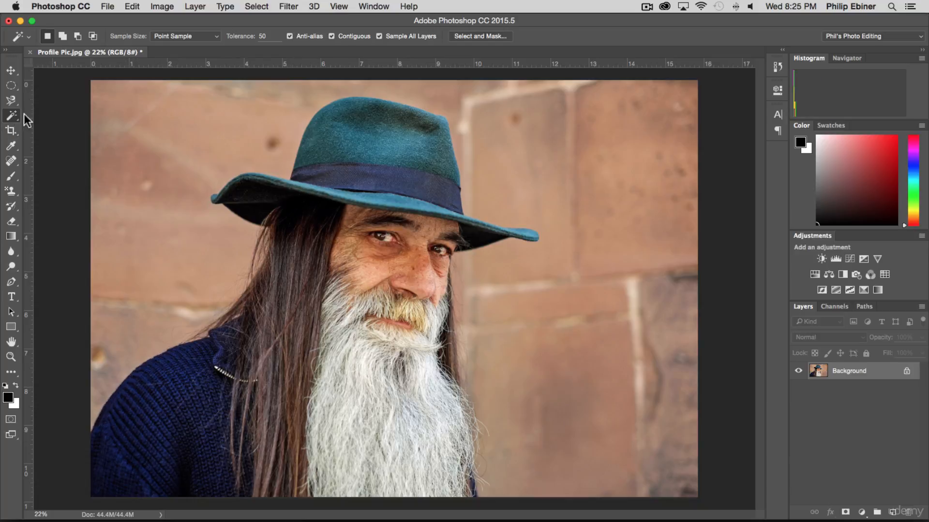